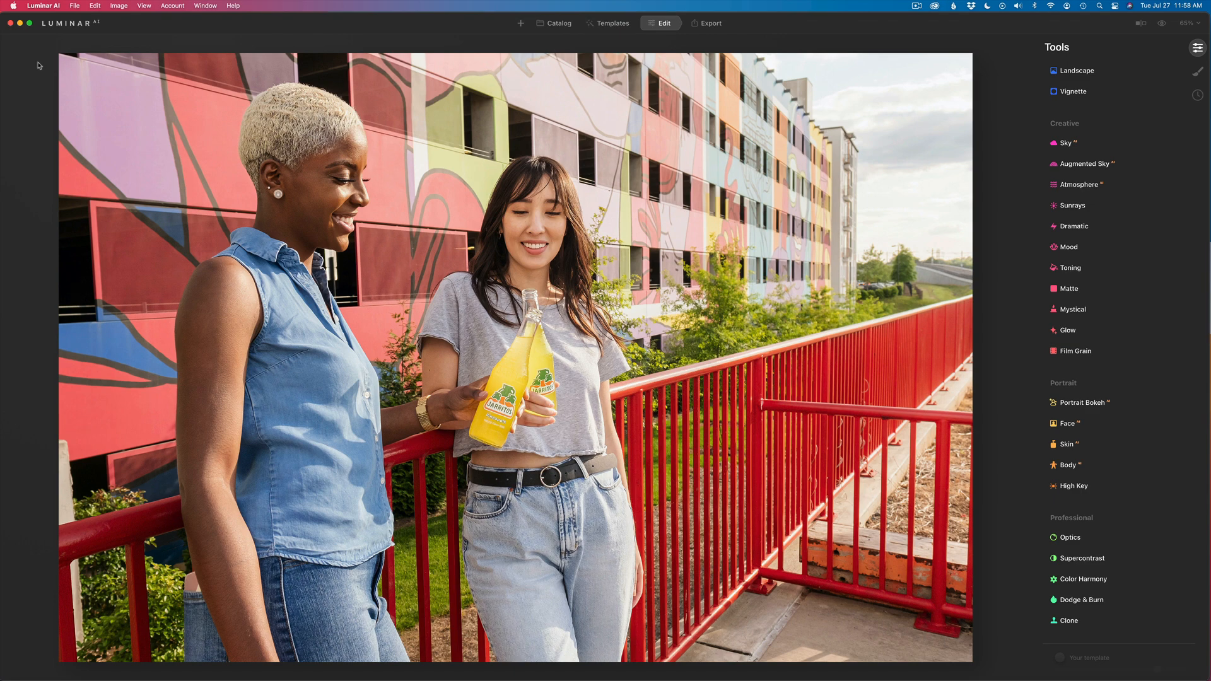
Step: Check the installed program version in the About window and close it
left_click(44, 6)
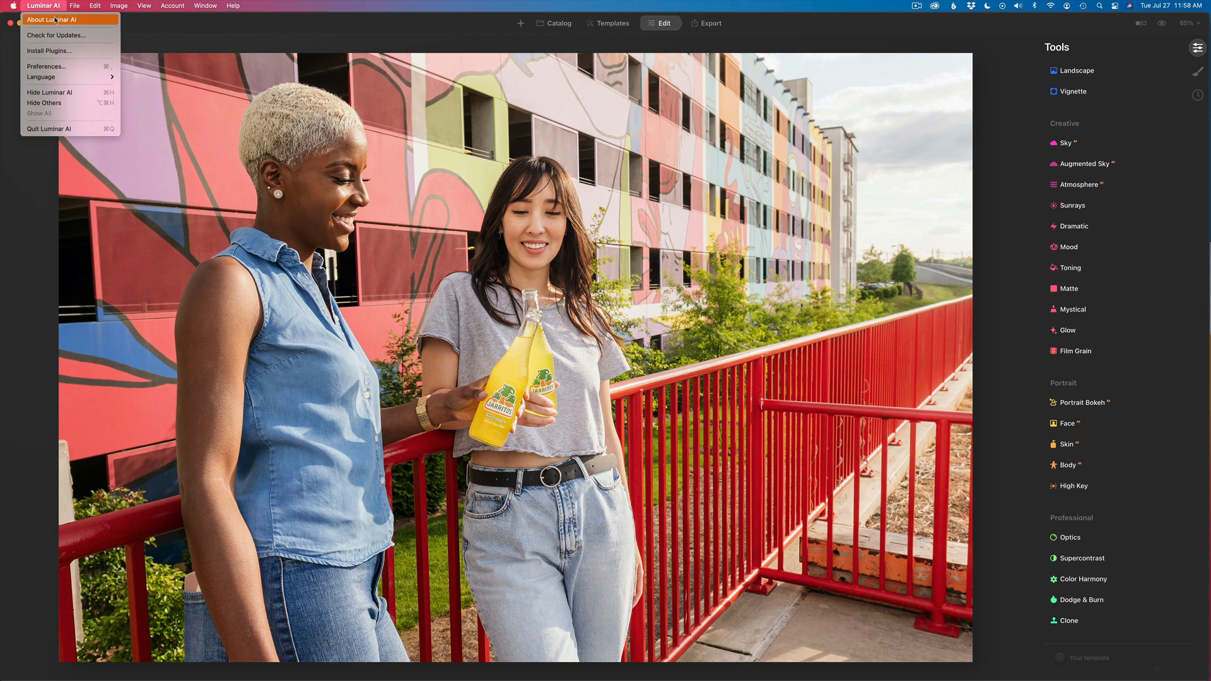
left_click(56, 20)
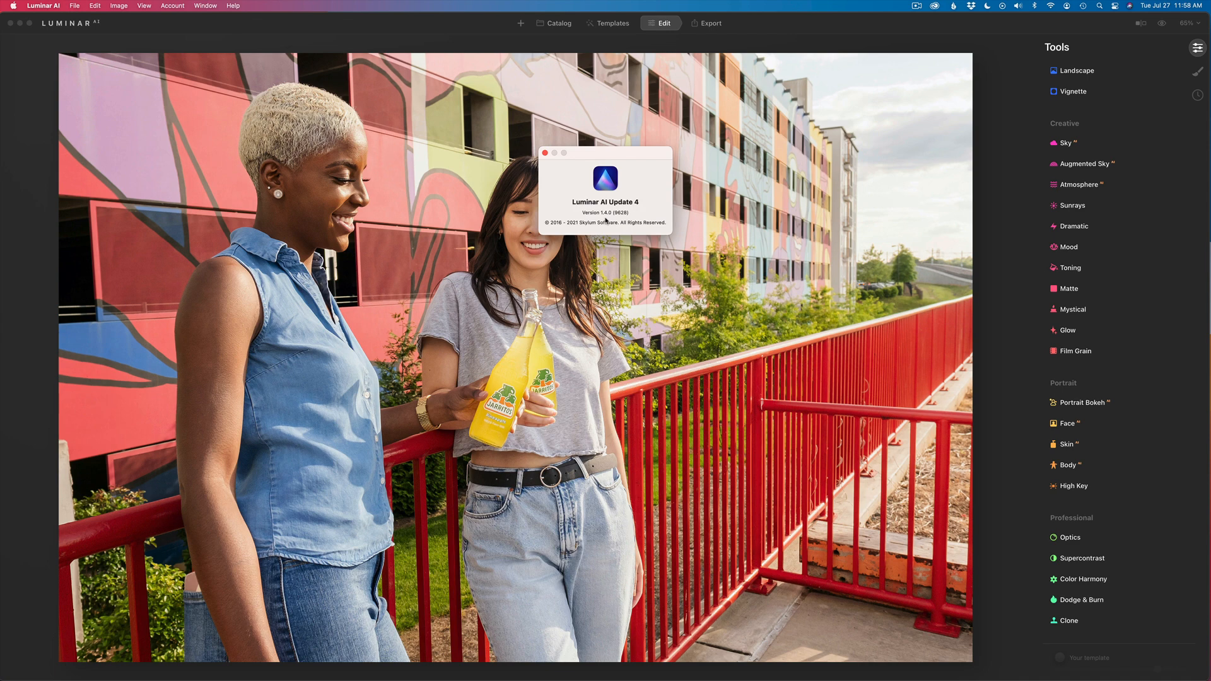
left_click(544, 152)
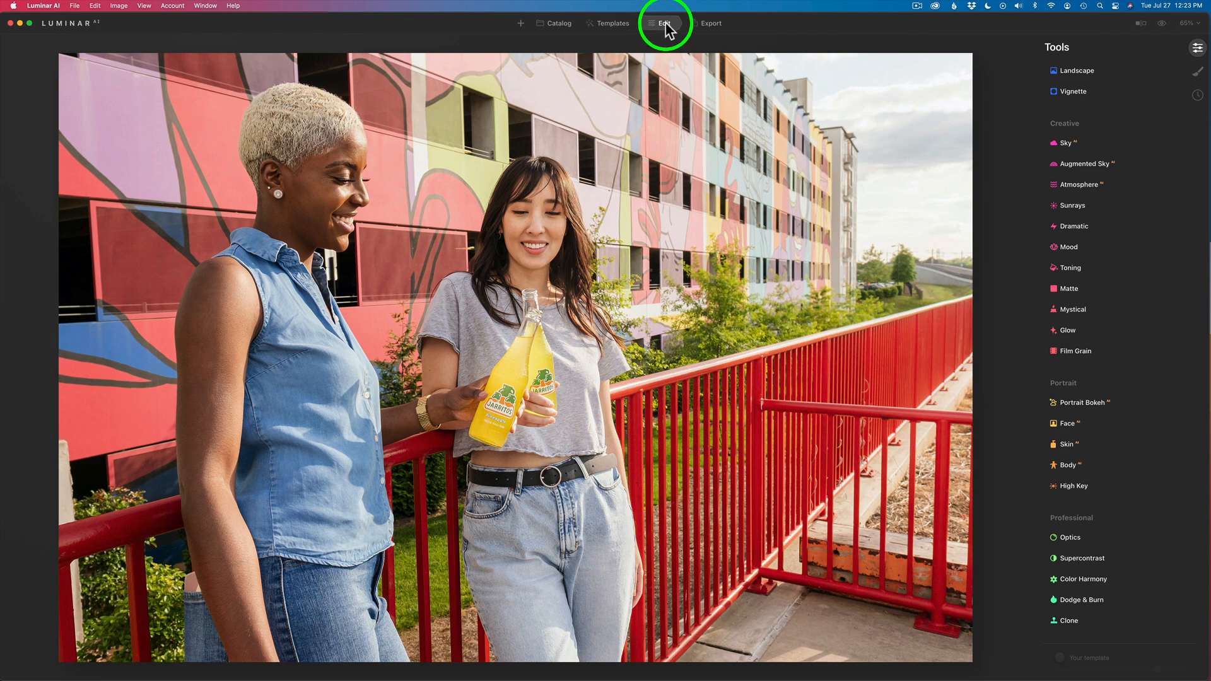
Step: Apply Portrait Bokeh to the photo of the two women, comparing amounts of 61 and 100 and settling on 60
left_click(609, 23)
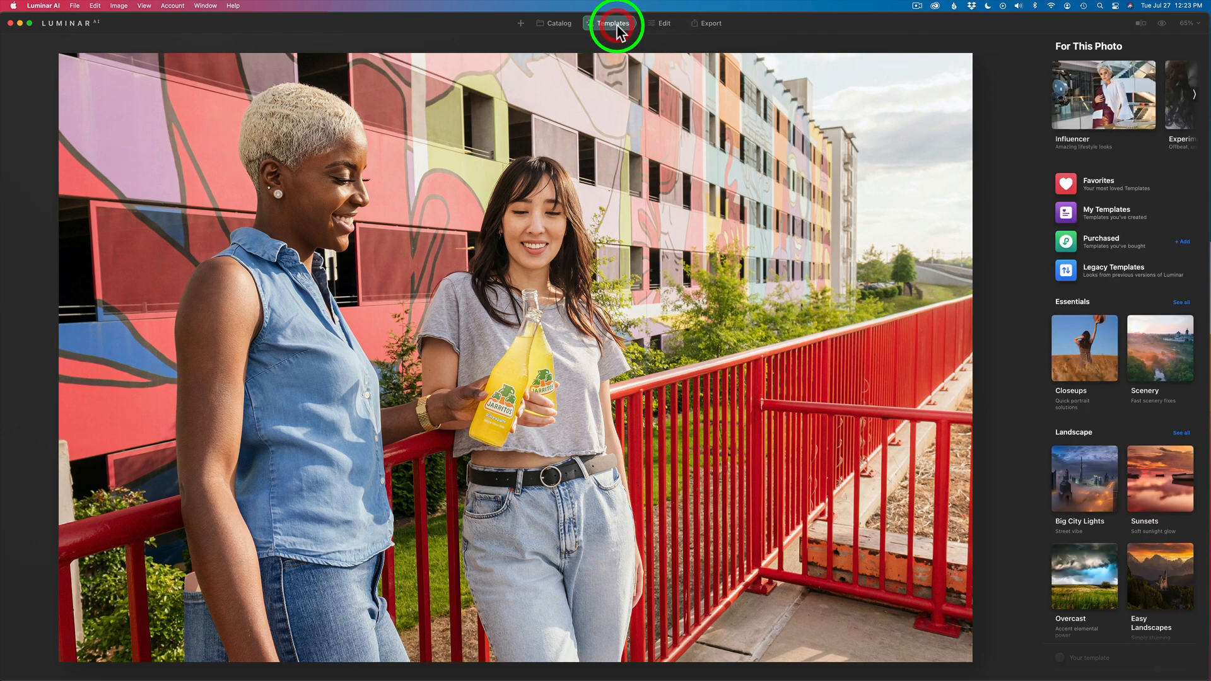
left_click(662, 24)
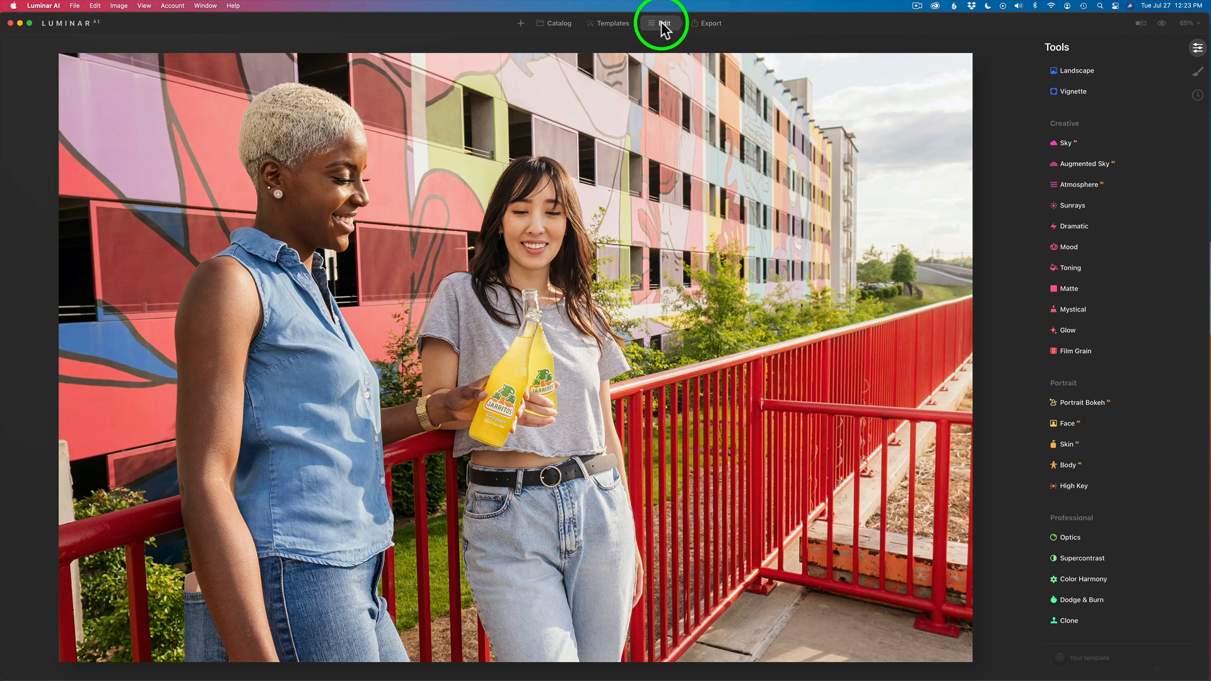
left_click(1081, 402)
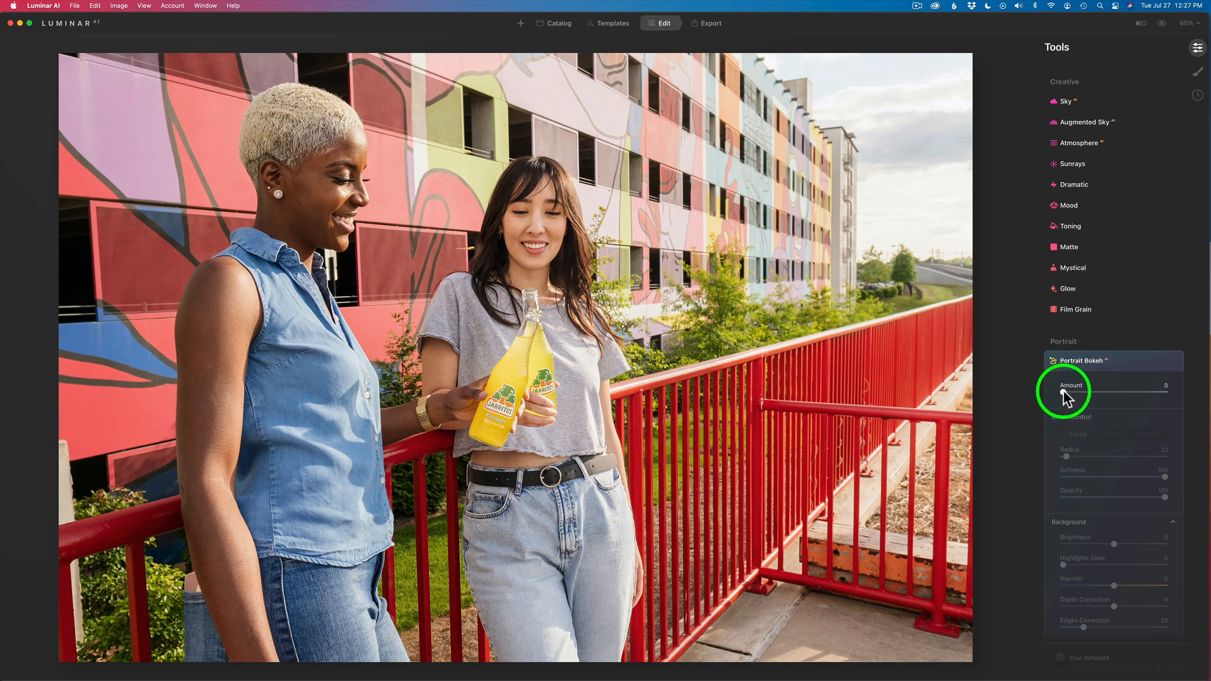
left_click_drag(1062, 391, 1131, 390)
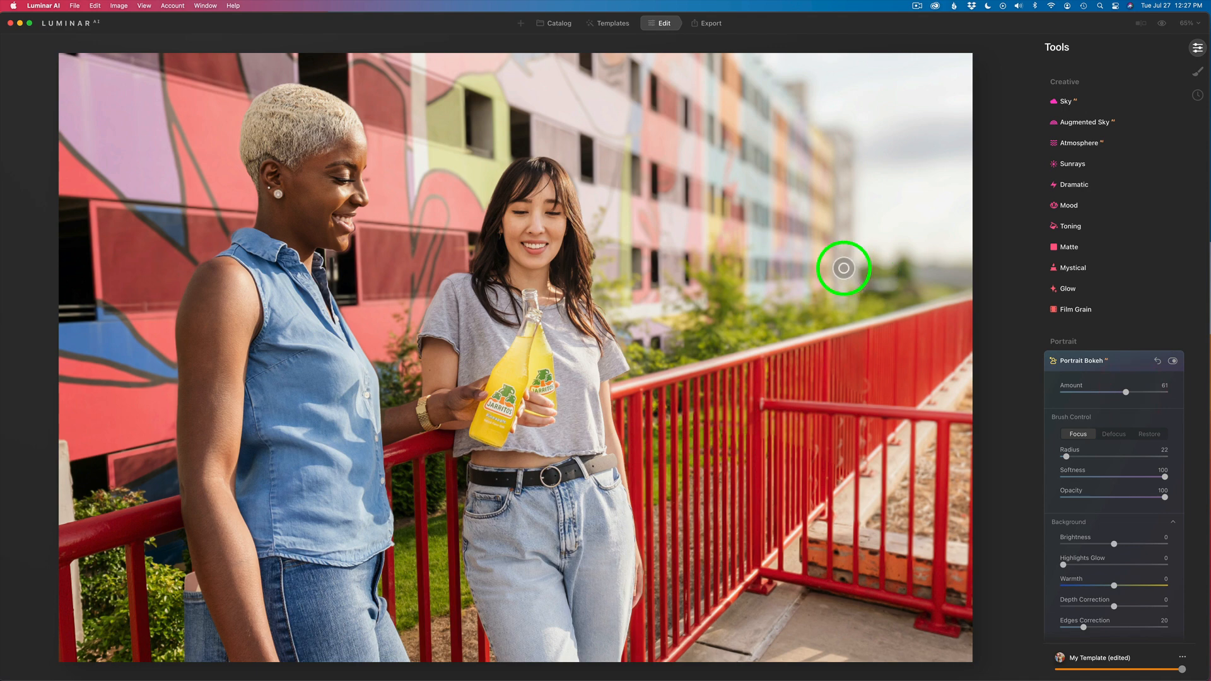
key("/")
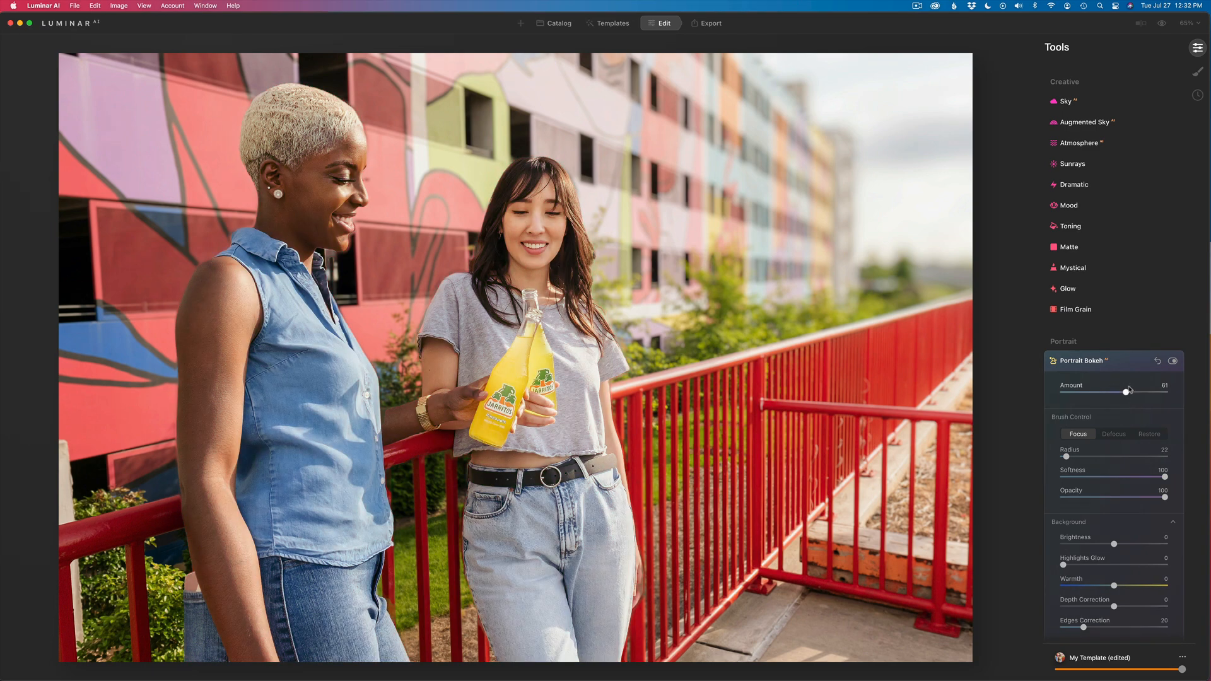
left_click_drag(1126, 393, 1170, 395)
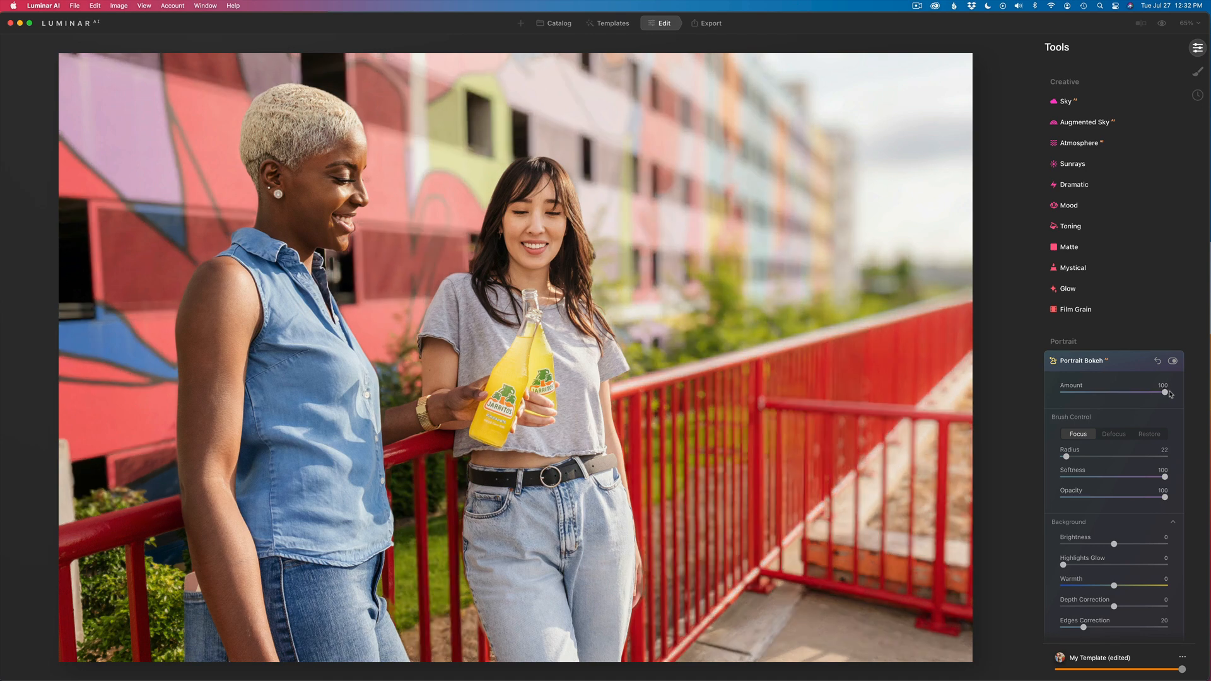
left_click_drag(1164, 393, 1120, 397)
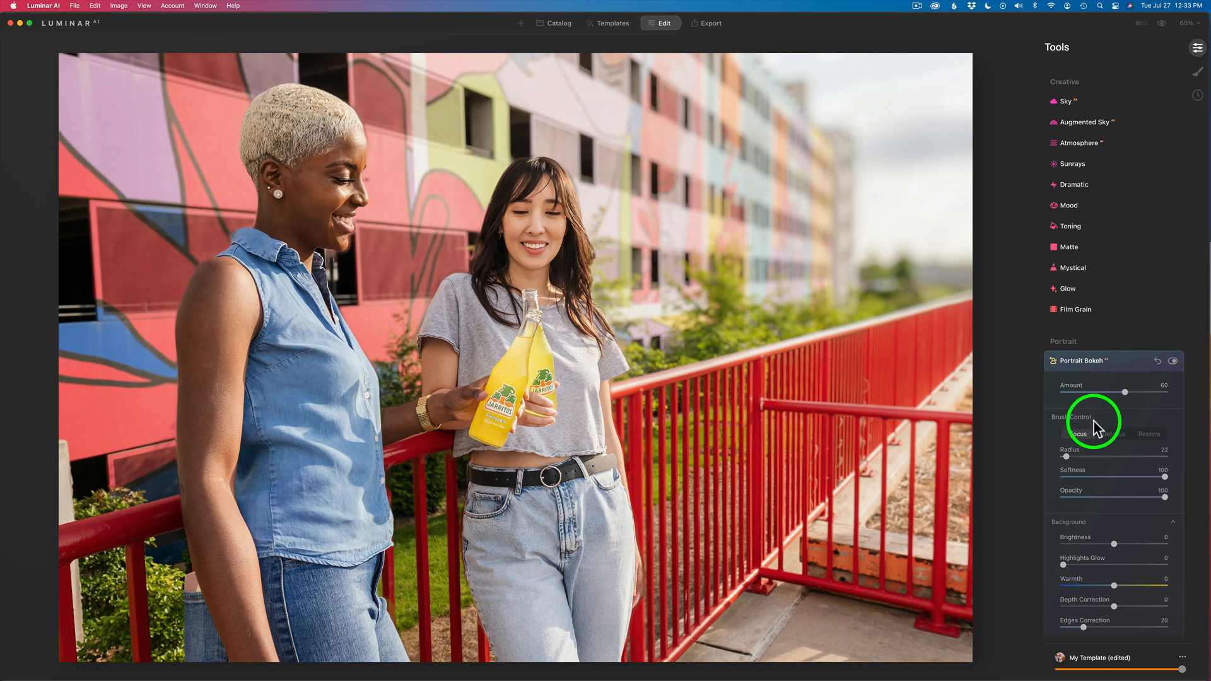
Step: Try the Defocus brush mode in Portrait Bokeh and return the brush to Focus
left_click(1085, 433)
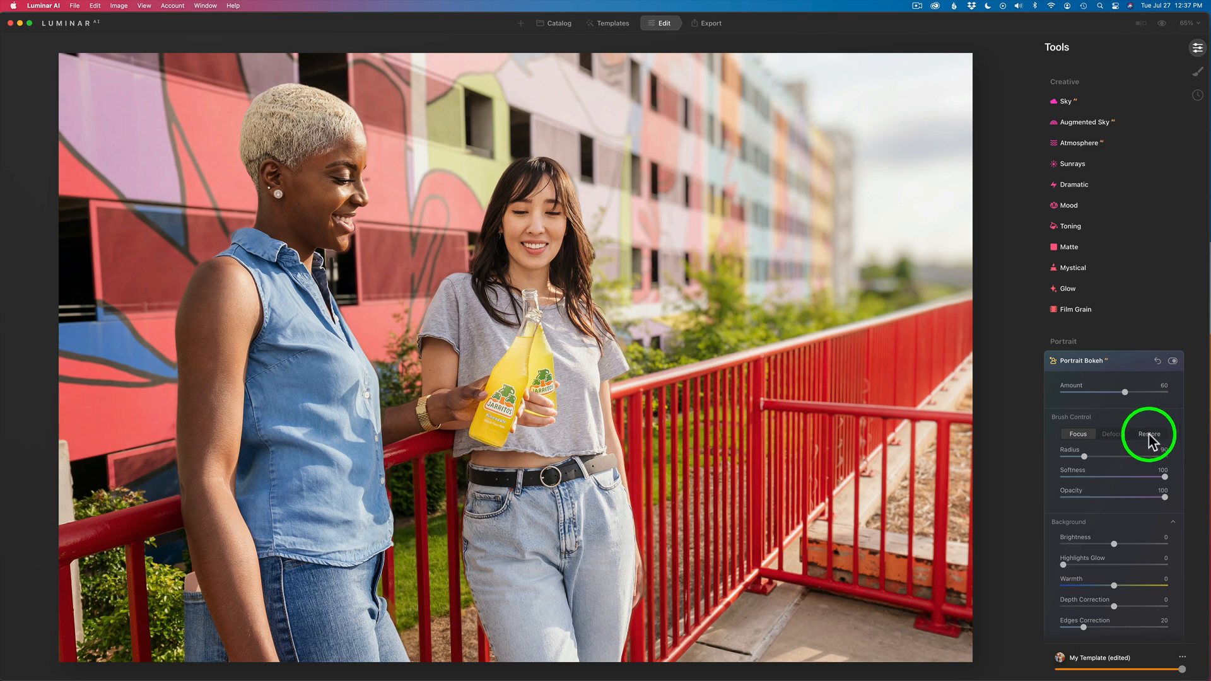
left_click(1114, 436)
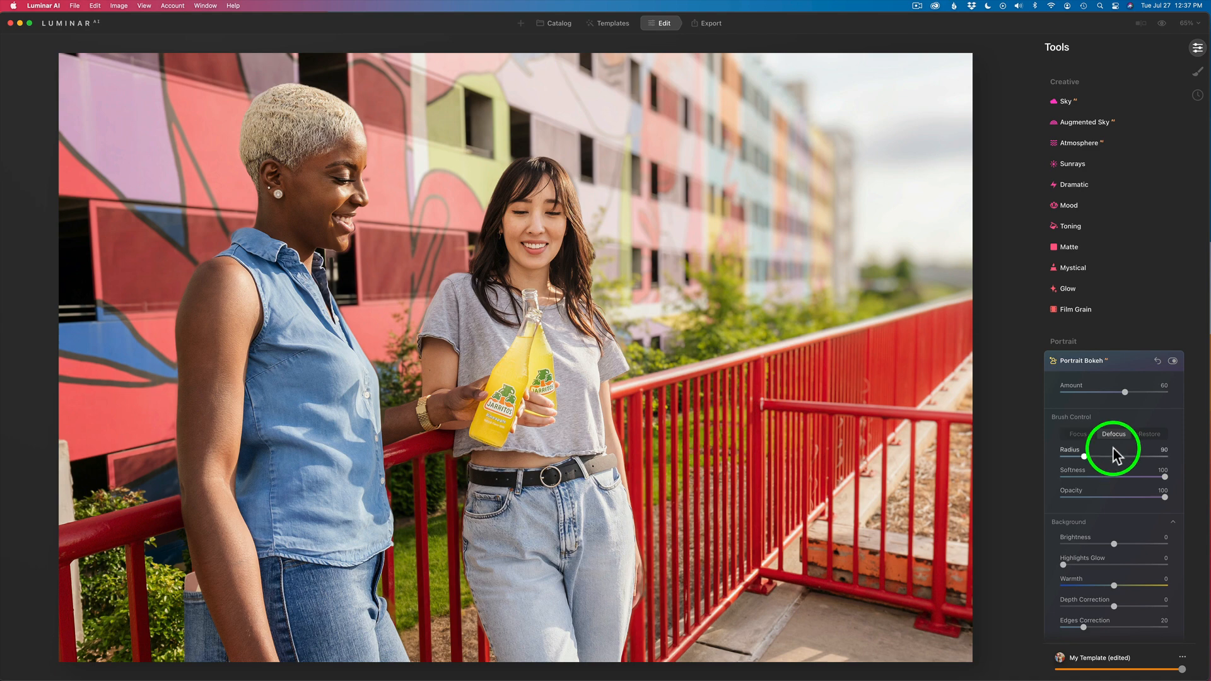
key("x")
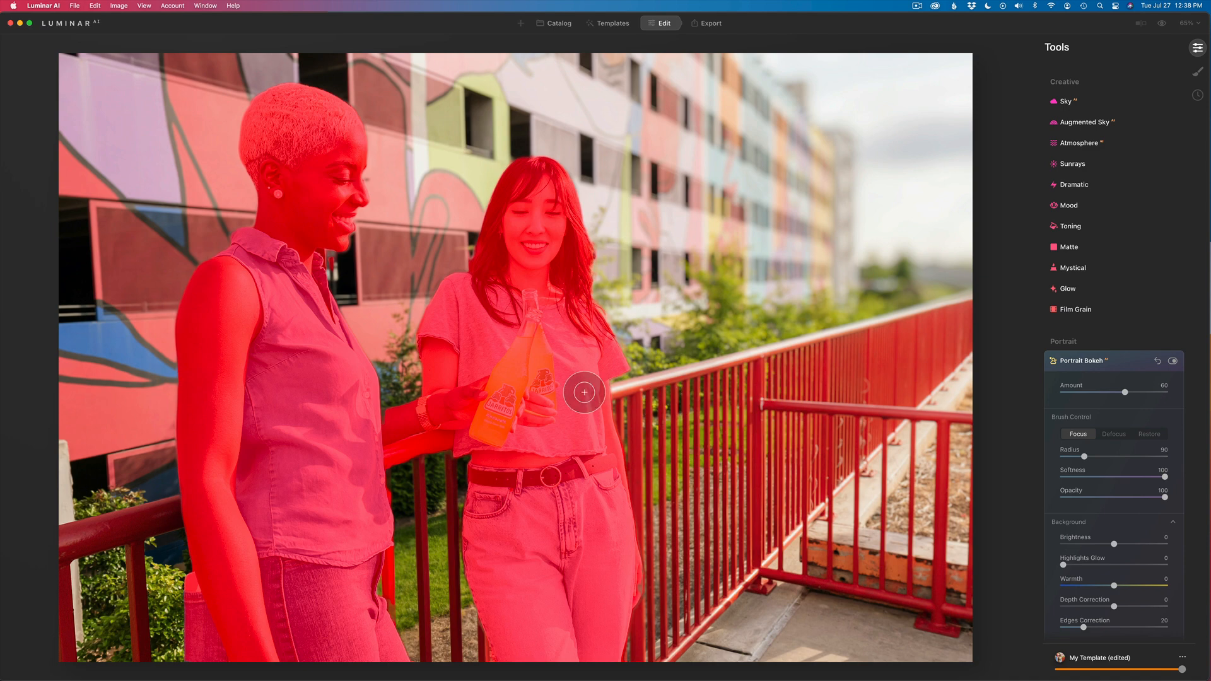
Step: Shrink the Focus brush to a radius of 18 near the woman's forearm and enlarge it again to 54
scroll(279, 410, "up", 5)
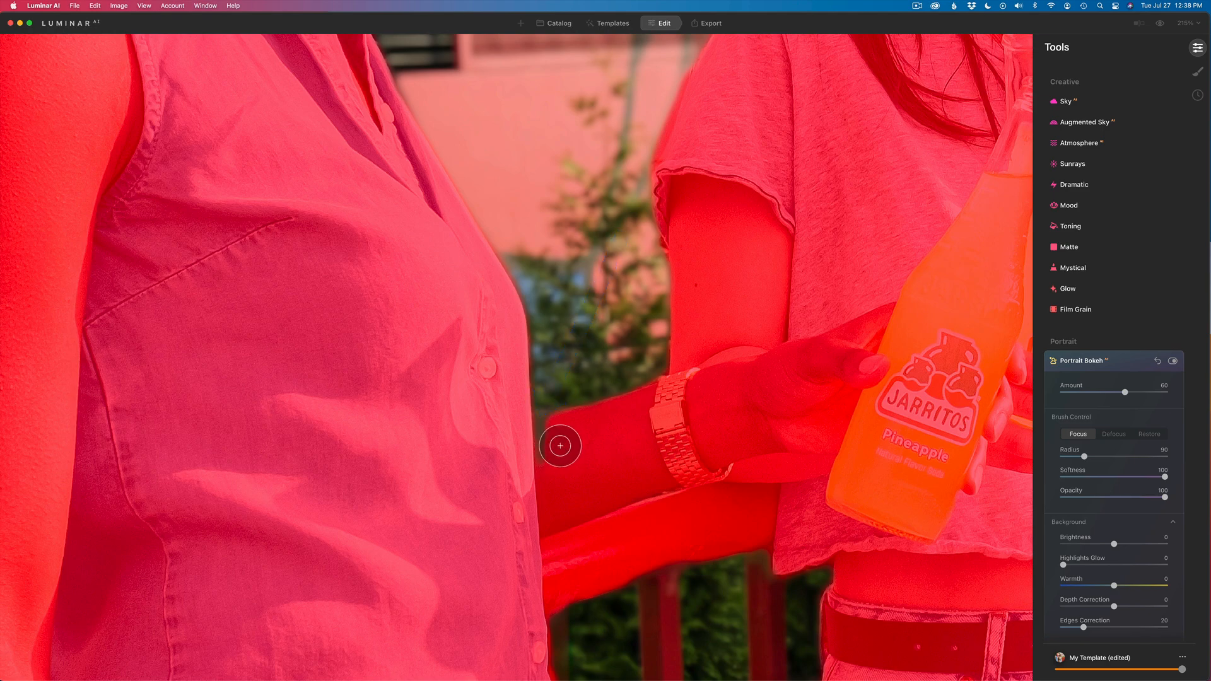
key("bracketleft")
key("bracketleft")
key("bracketleft")
key("bracketleft")
key("bracketleft")
key("bracketleft")
key("bracketleft")
key("bracketleft")
key("bracketleft")
key("bracketleft")
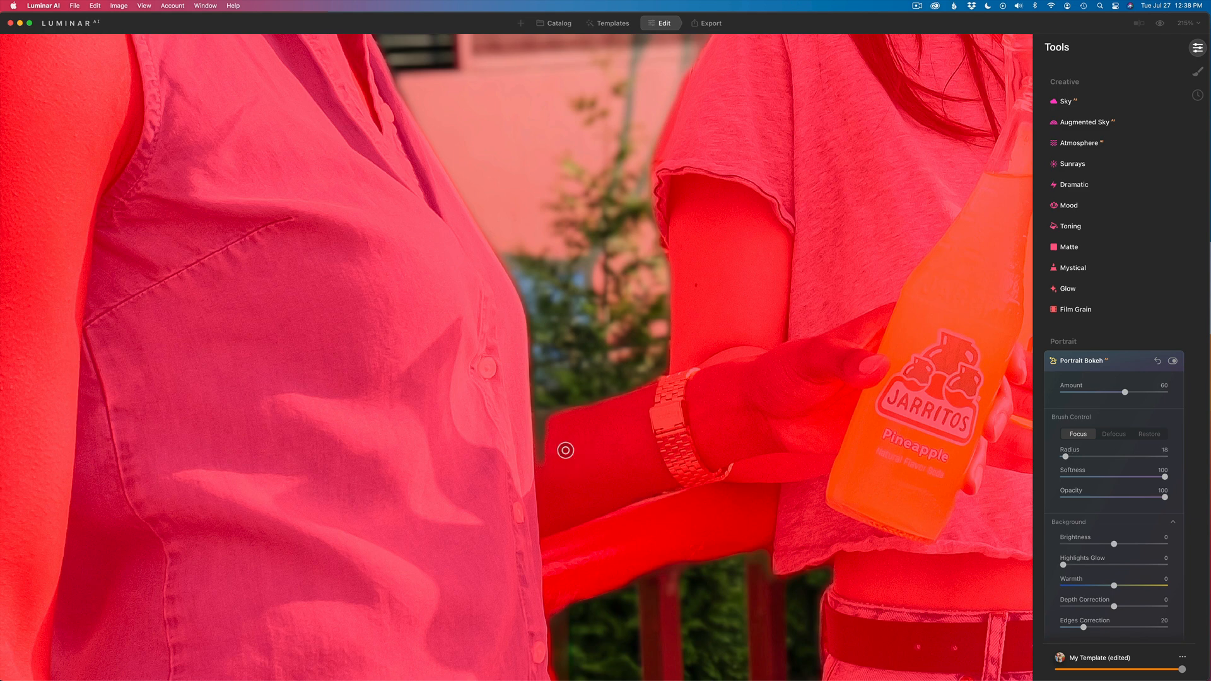
key("bracketright")
key("bracketright")
key("bracketright")
key("bracketright")
key("bracketright")
key("bracketright")
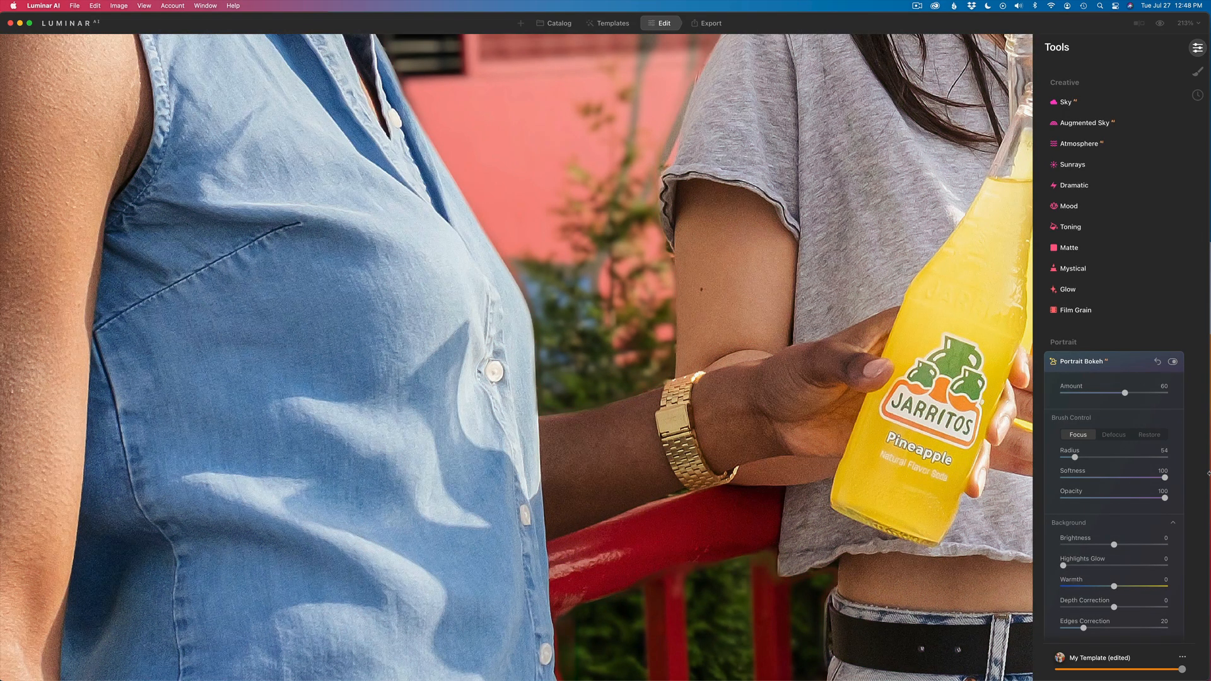
Step: Display the focus mask over both women and set the Focus brush radius to 18
key("super+0")
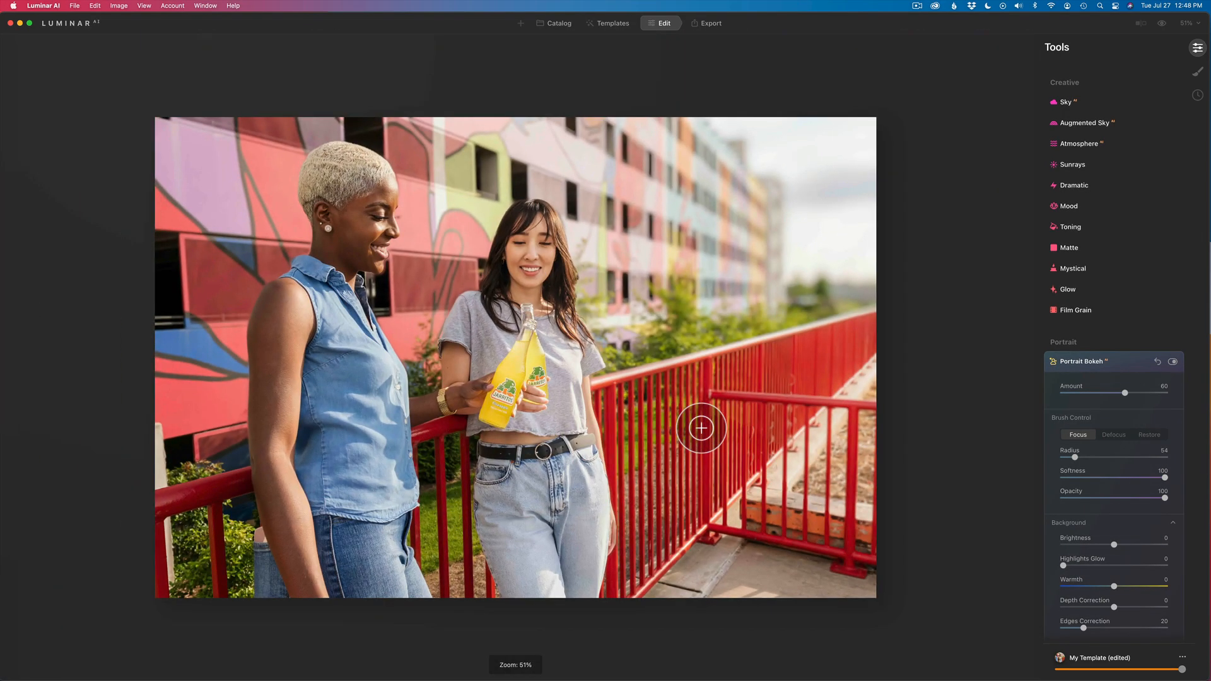
key("super+equal")
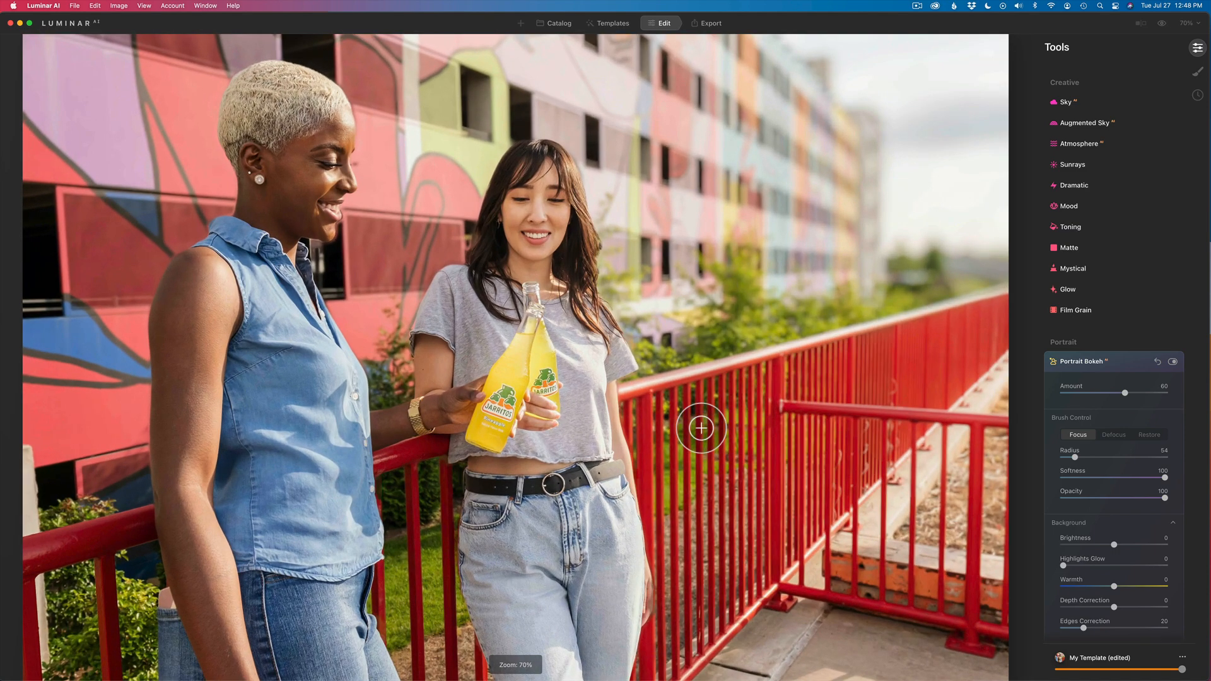
key("/")
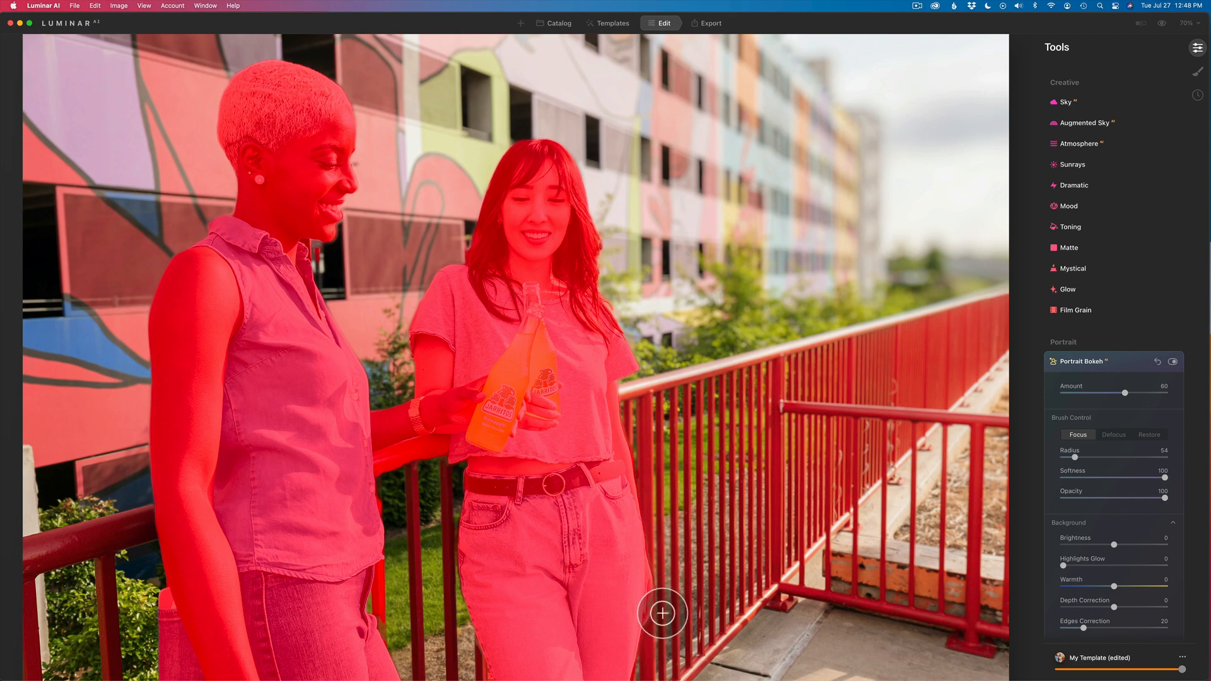
key("bracketleft")
key("bracketleft")
key("bracketleft")
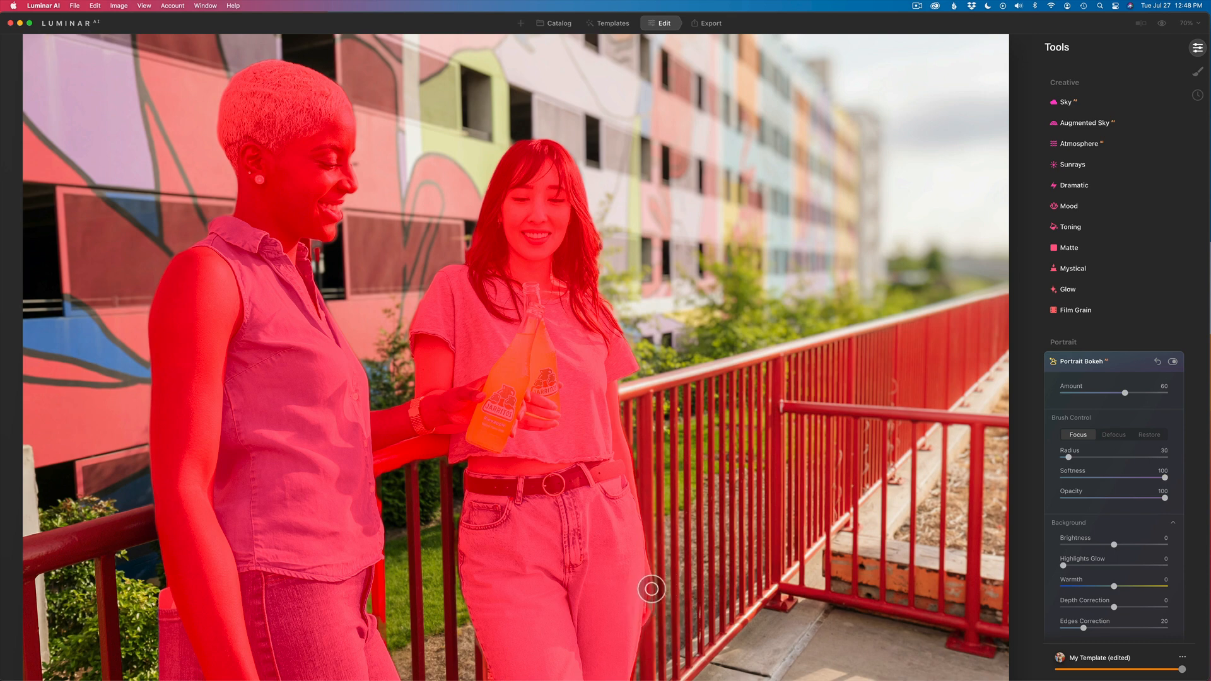
key("bracketleft")
key("bracketleft")
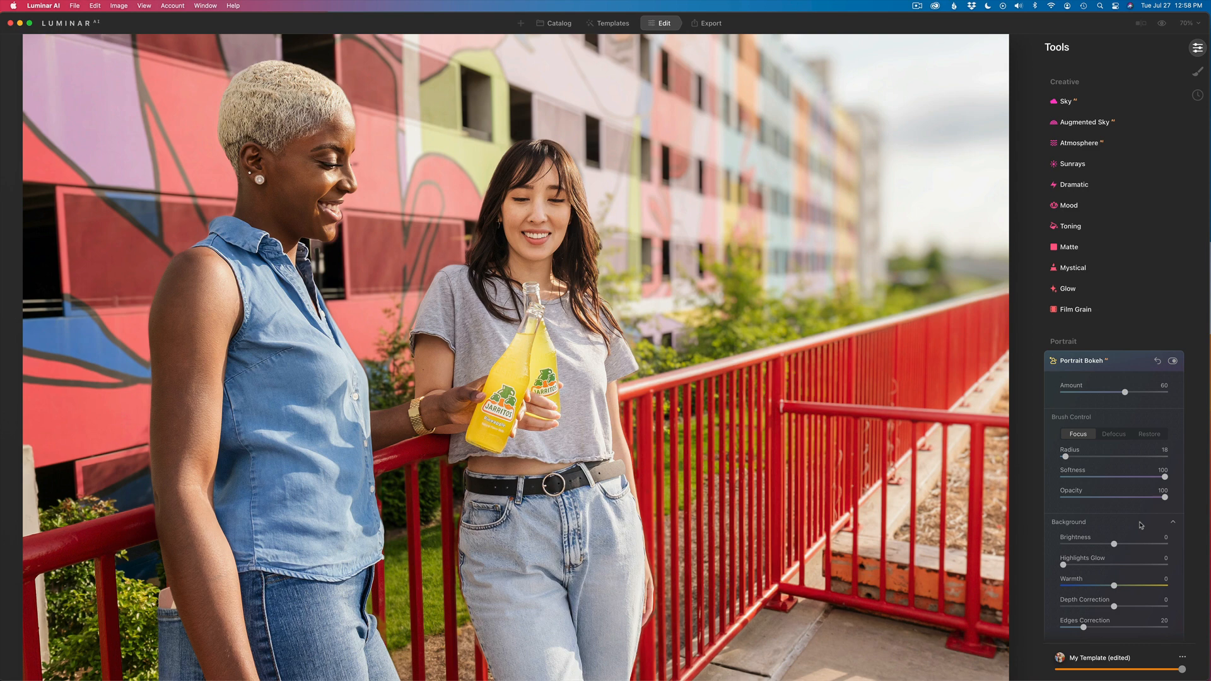
Step: Try a background Brightness of -69 in Portrait Bokeh and reset it to the default
left_click(1132, 527)
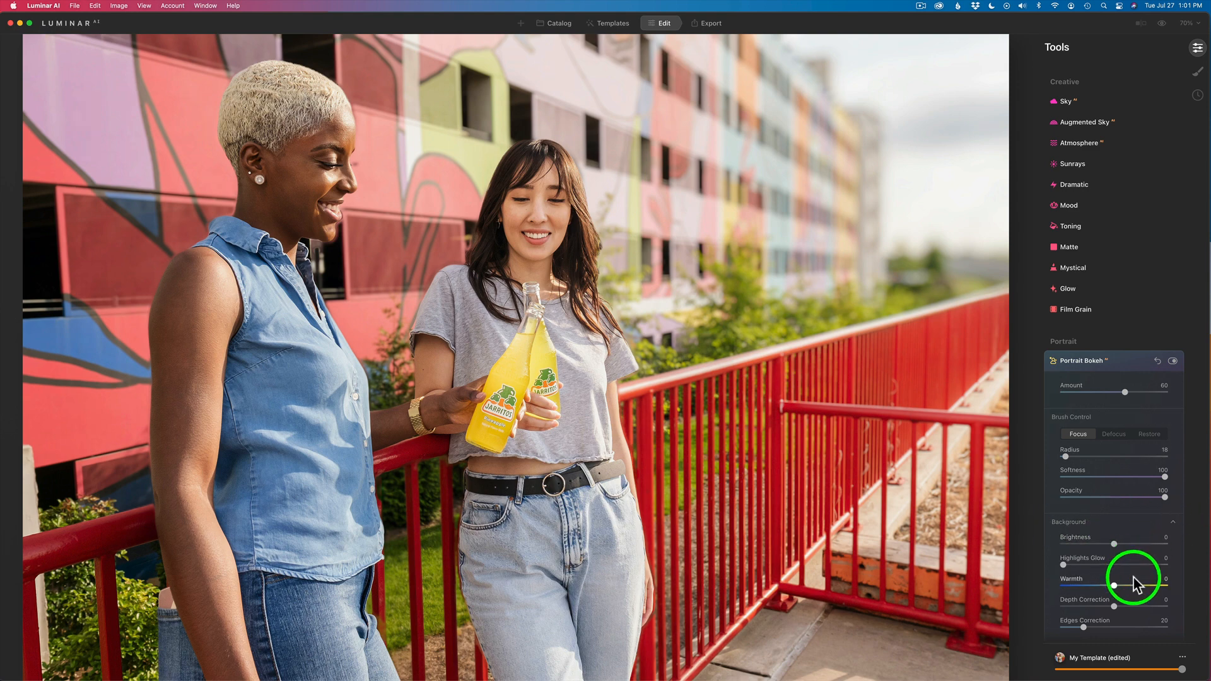
left_click(1173, 522)
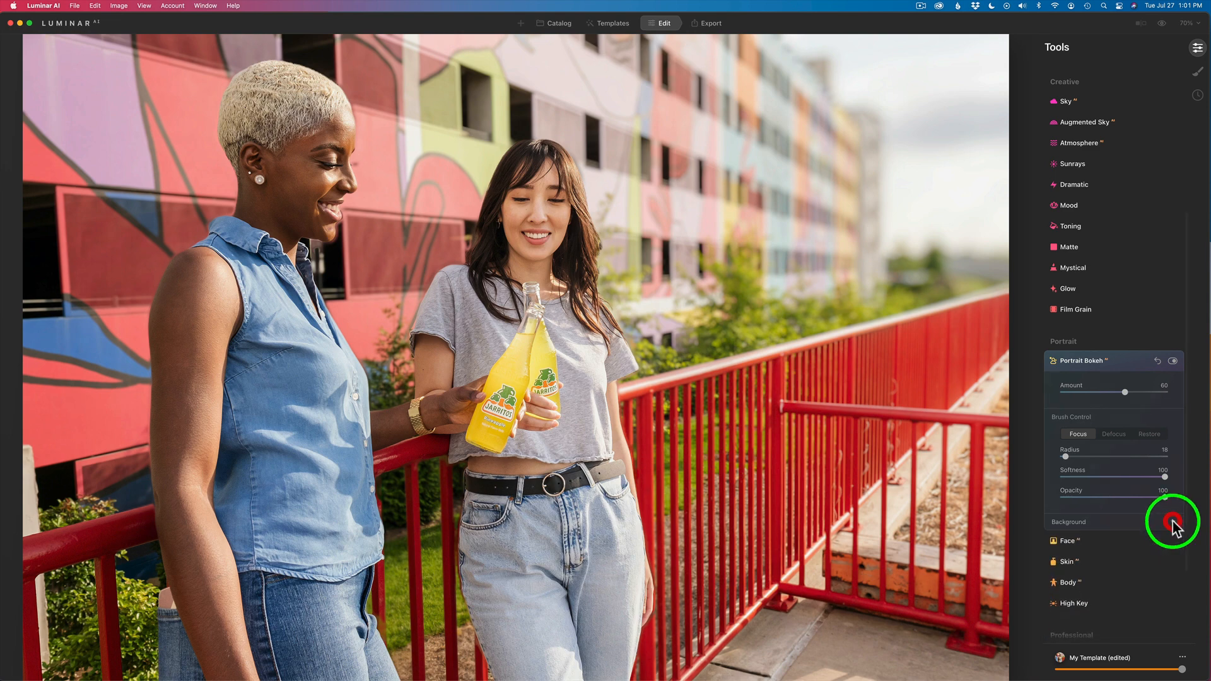
left_click(1166, 525)
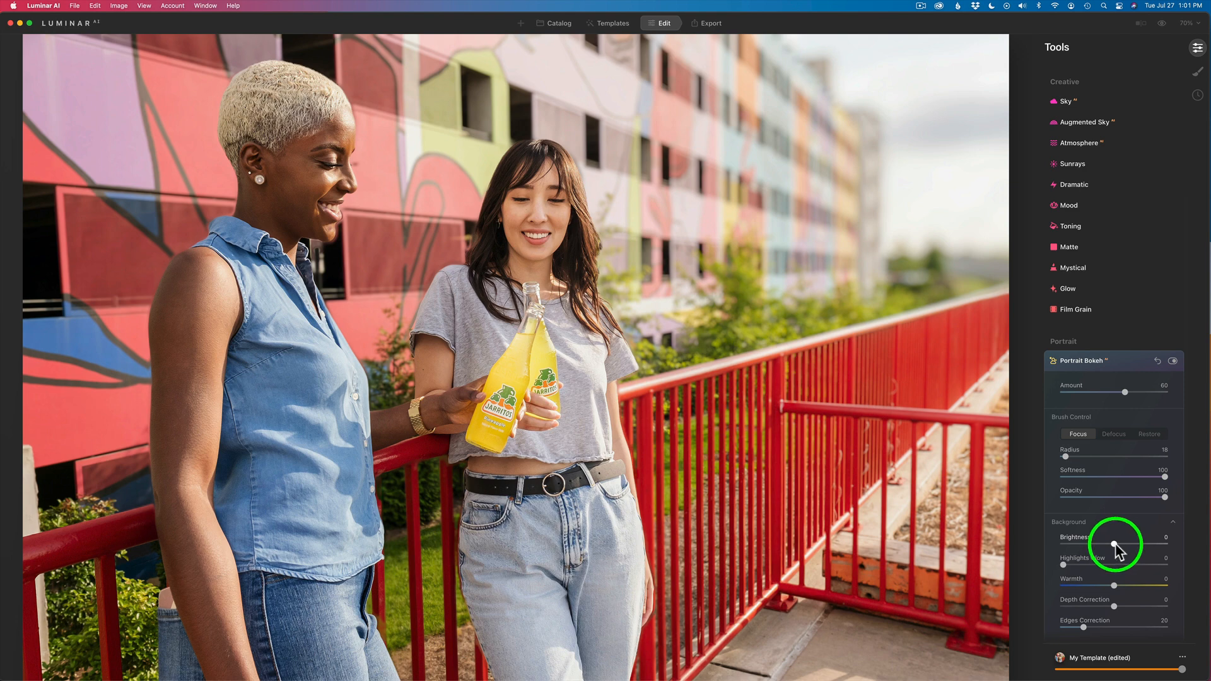
left_click_drag(1116, 544, 1077, 543)
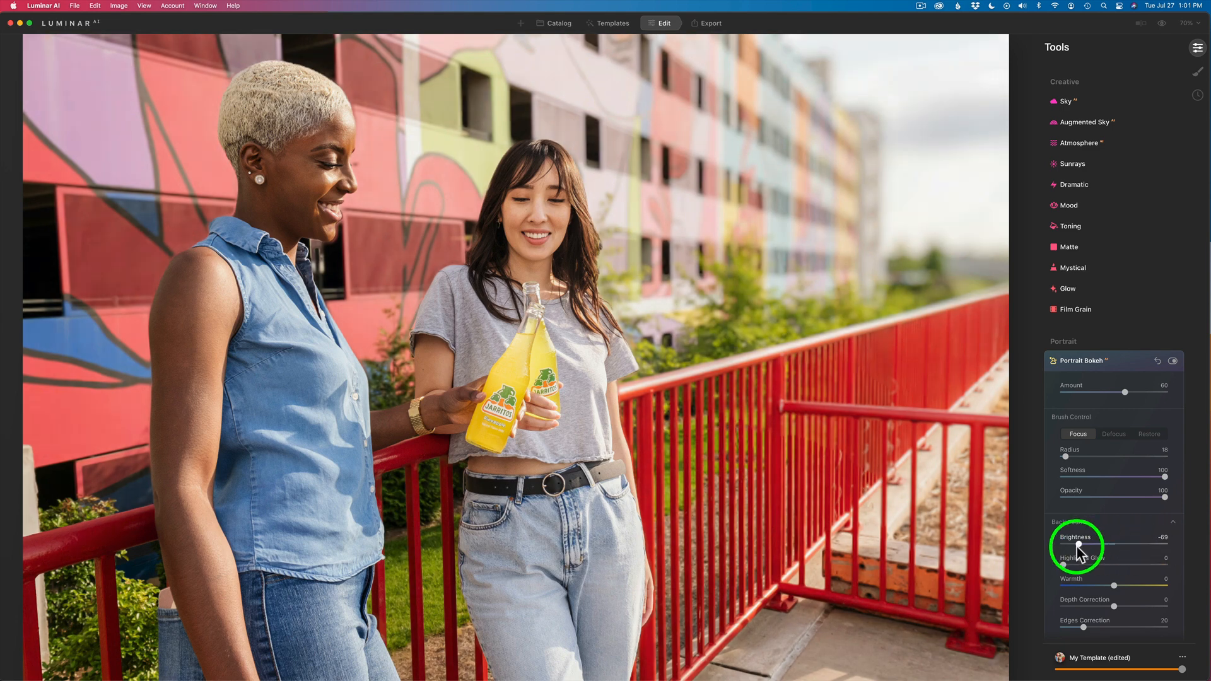
double_click(1077, 545)
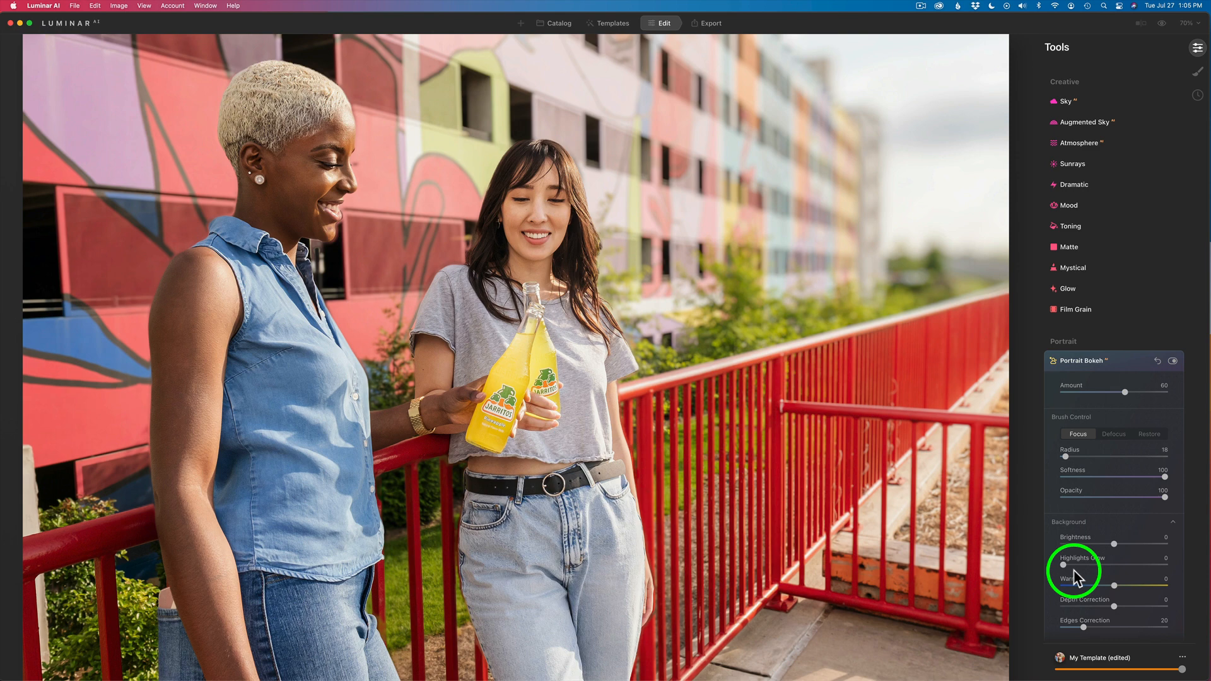
Step: Set the background Highlights Glow to 28, and try a Warmth of -76 before resetting it to the default
left_click_drag(1064, 565, 1089, 568)
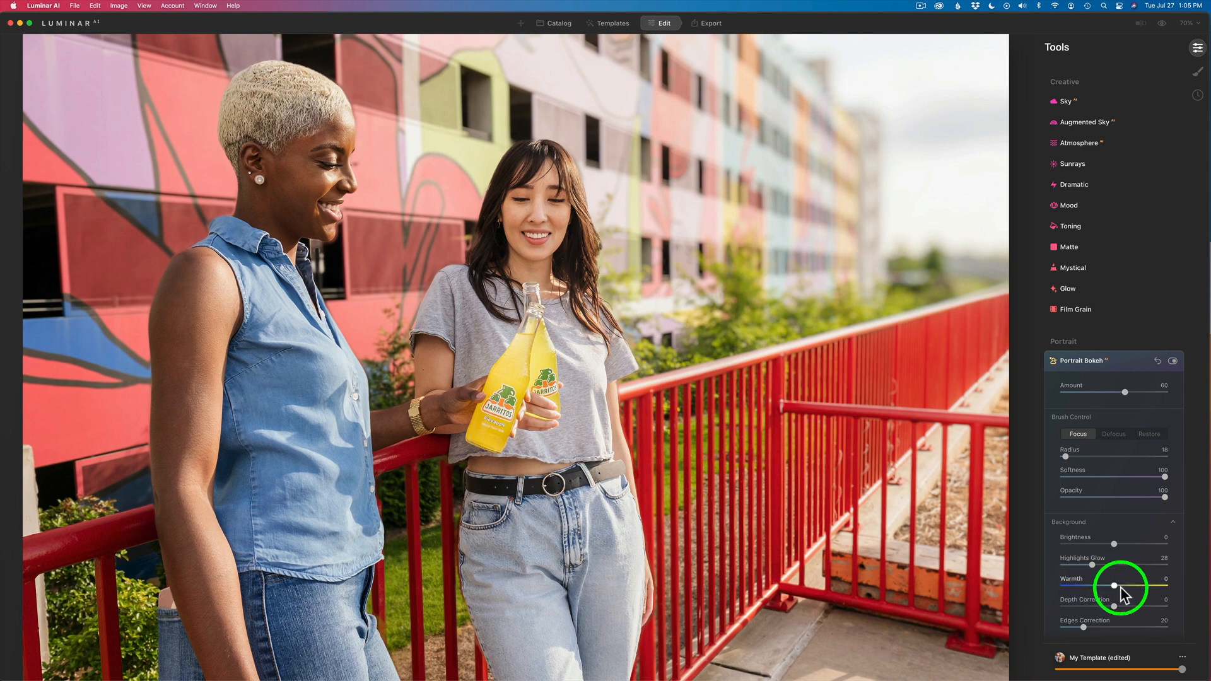
left_click_drag(1115, 584, 1074, 589)
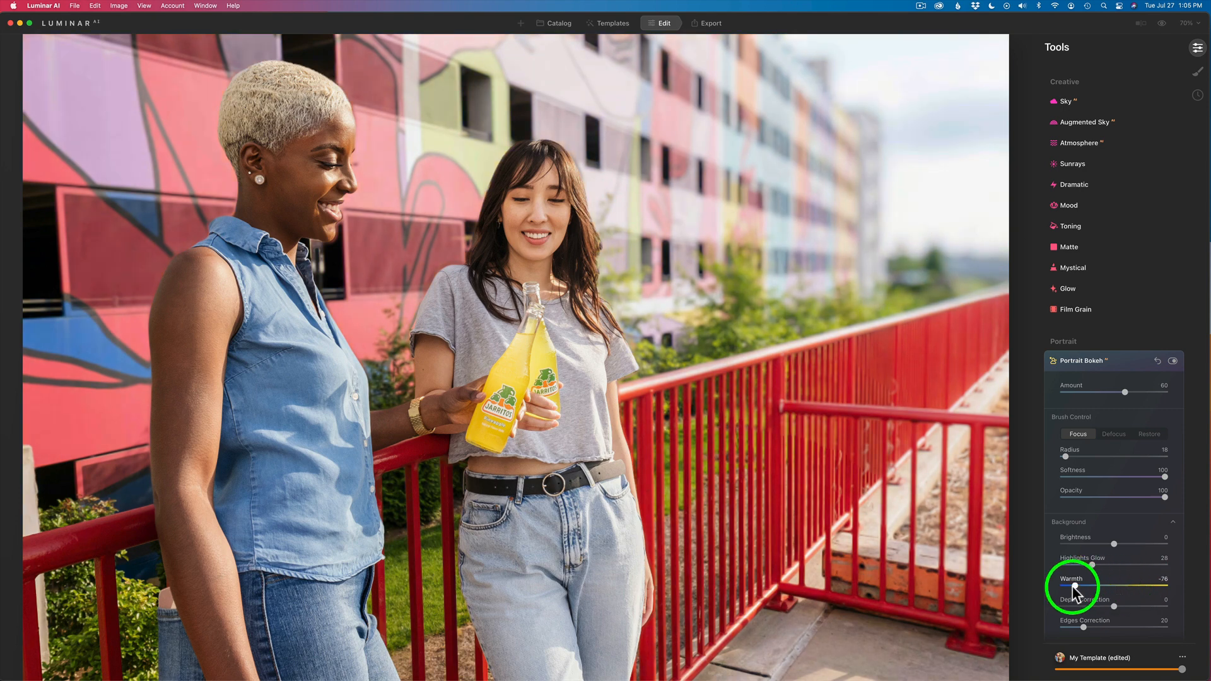
double_click(1072, 580)
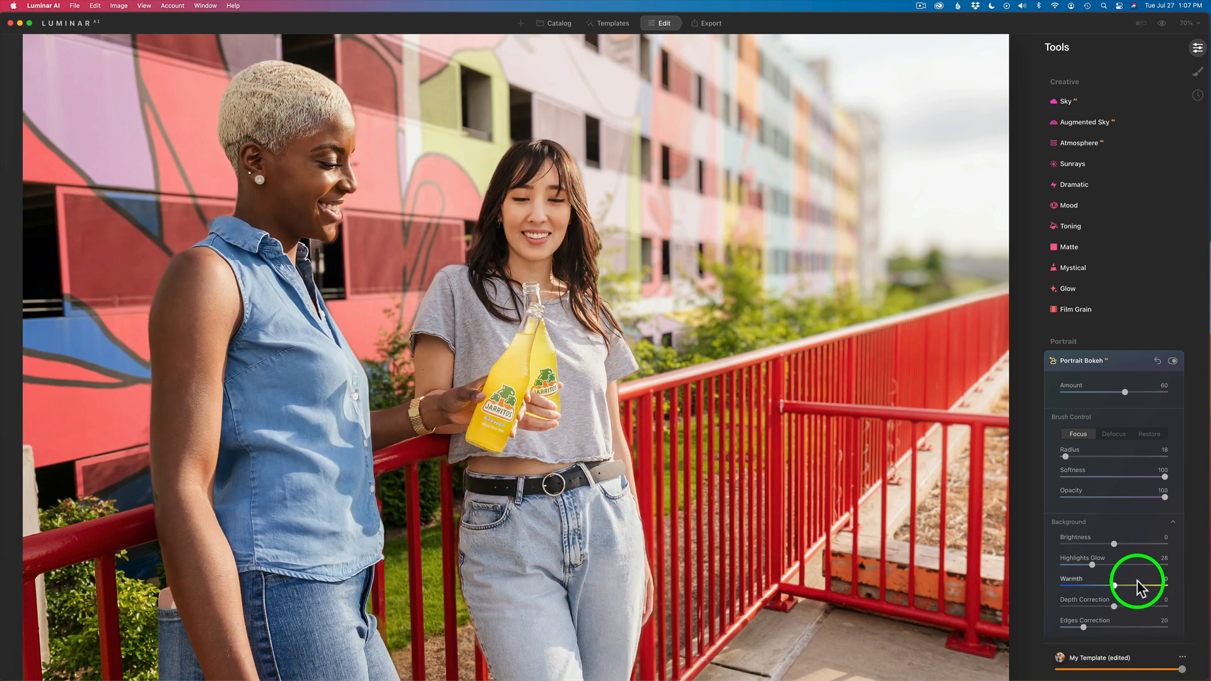
Step: Test the background Depth Correction with a positive value and at -40, -74 and -100, resetting it between trials
left_click(1140, 606)
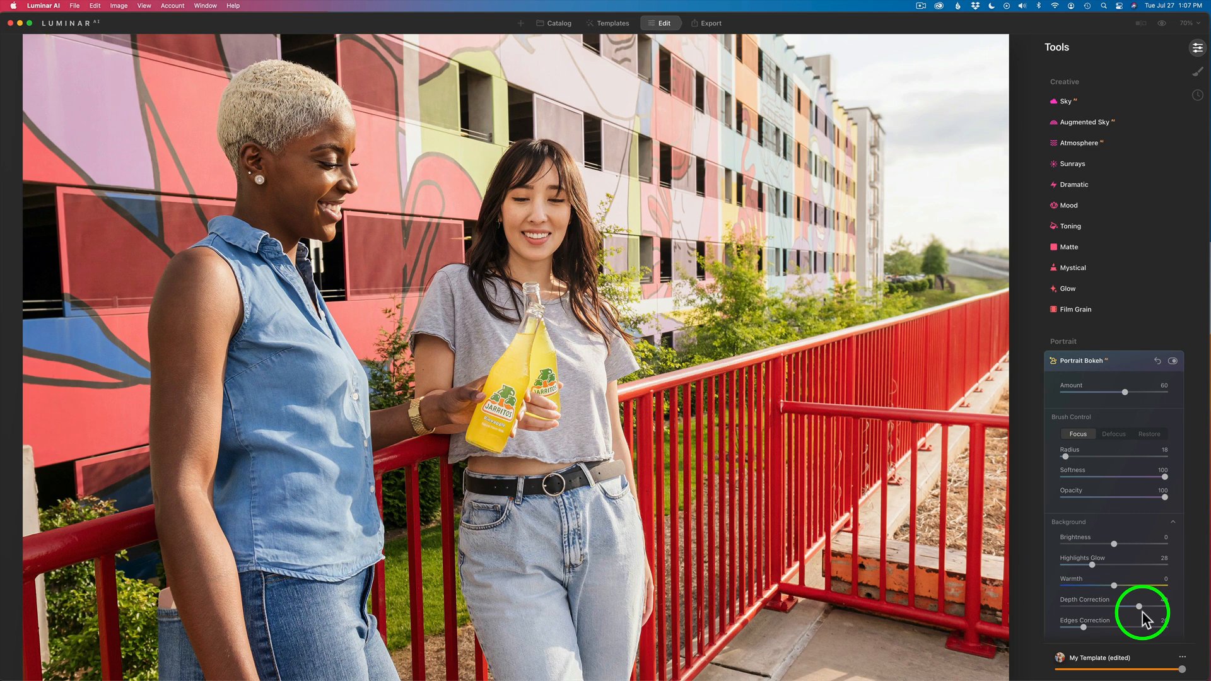
double_click(1079, 599)
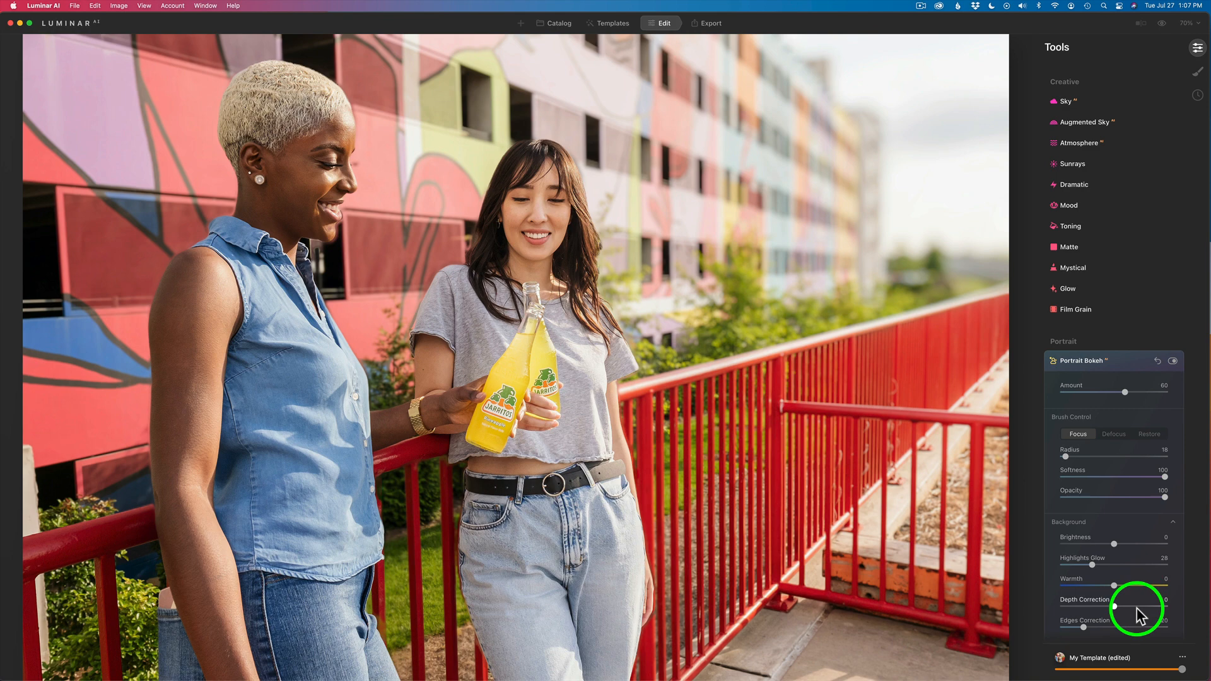
left_click(1092, 605)
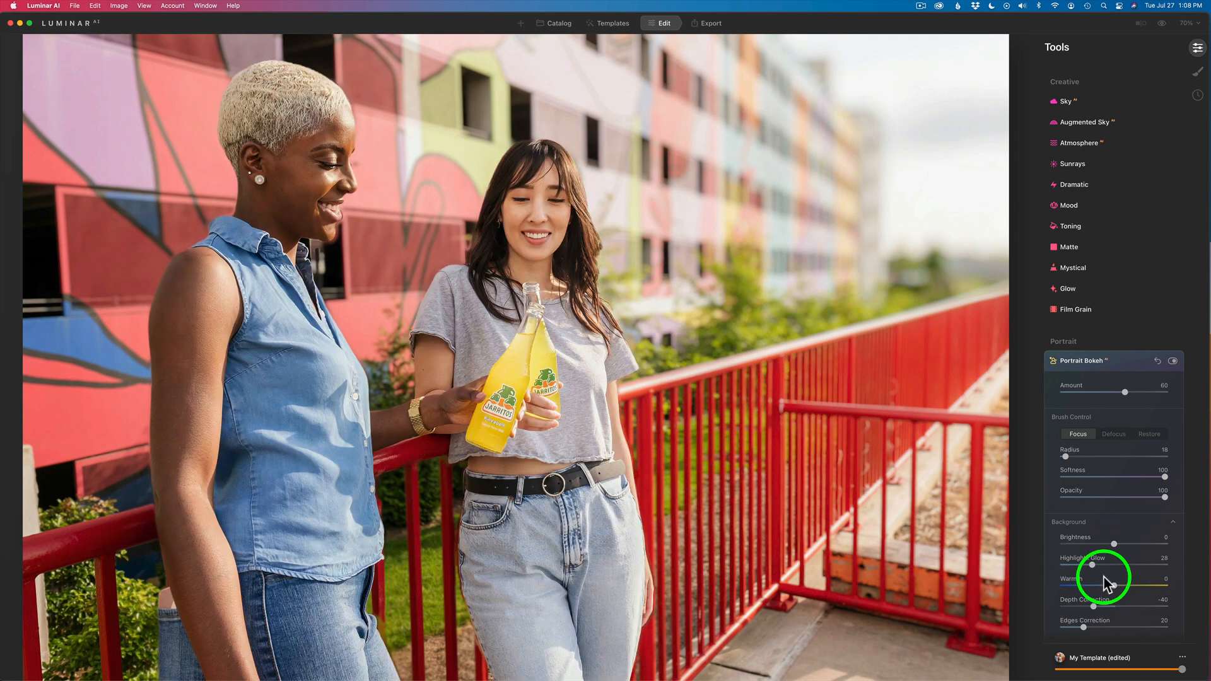
left_click(1074, 606)
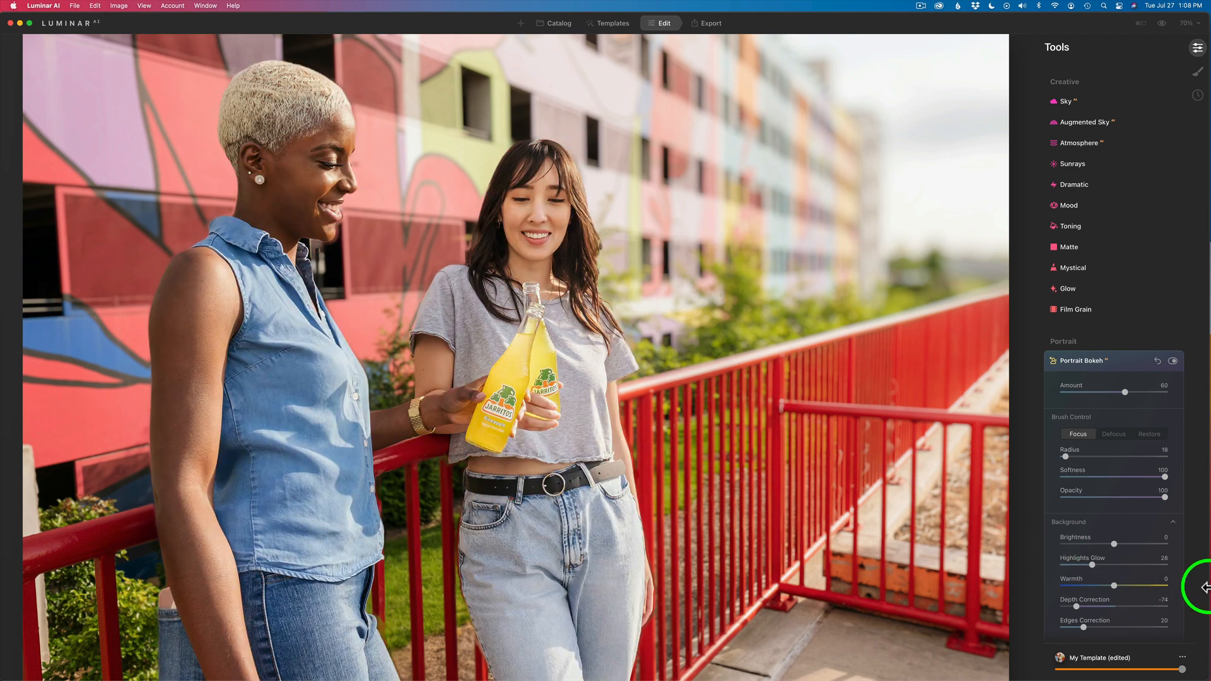
left_click_drag(1076, 606, 1045, 605)
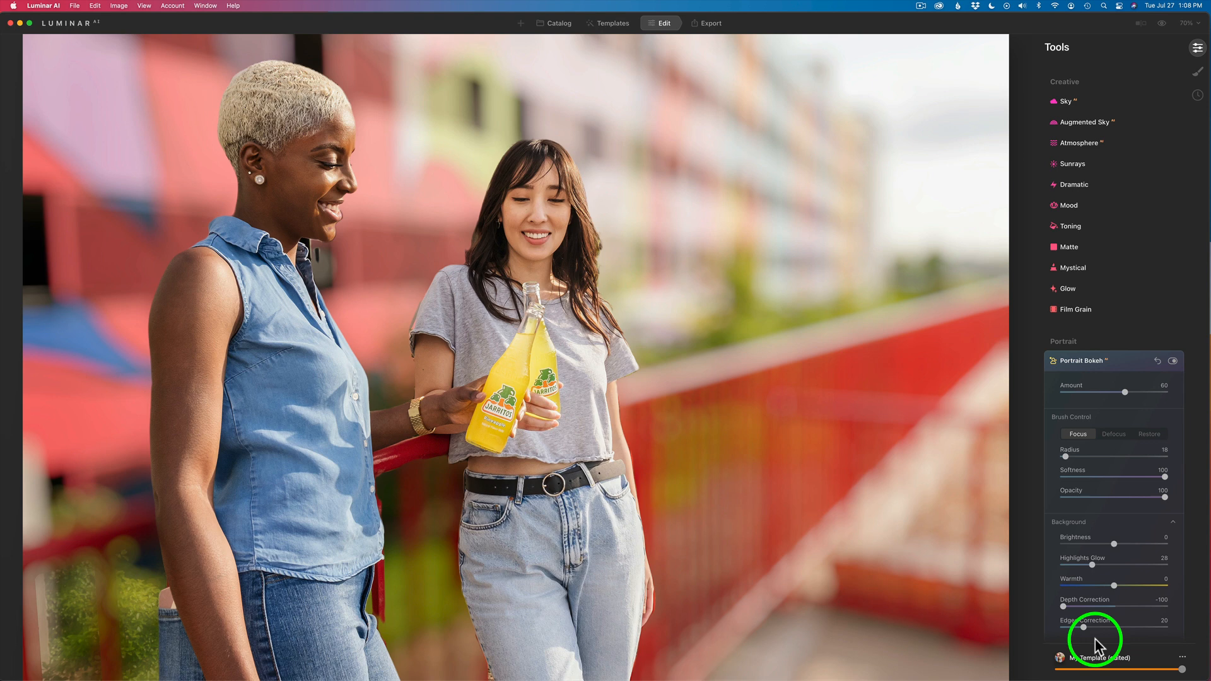
double_click(1100, 607)
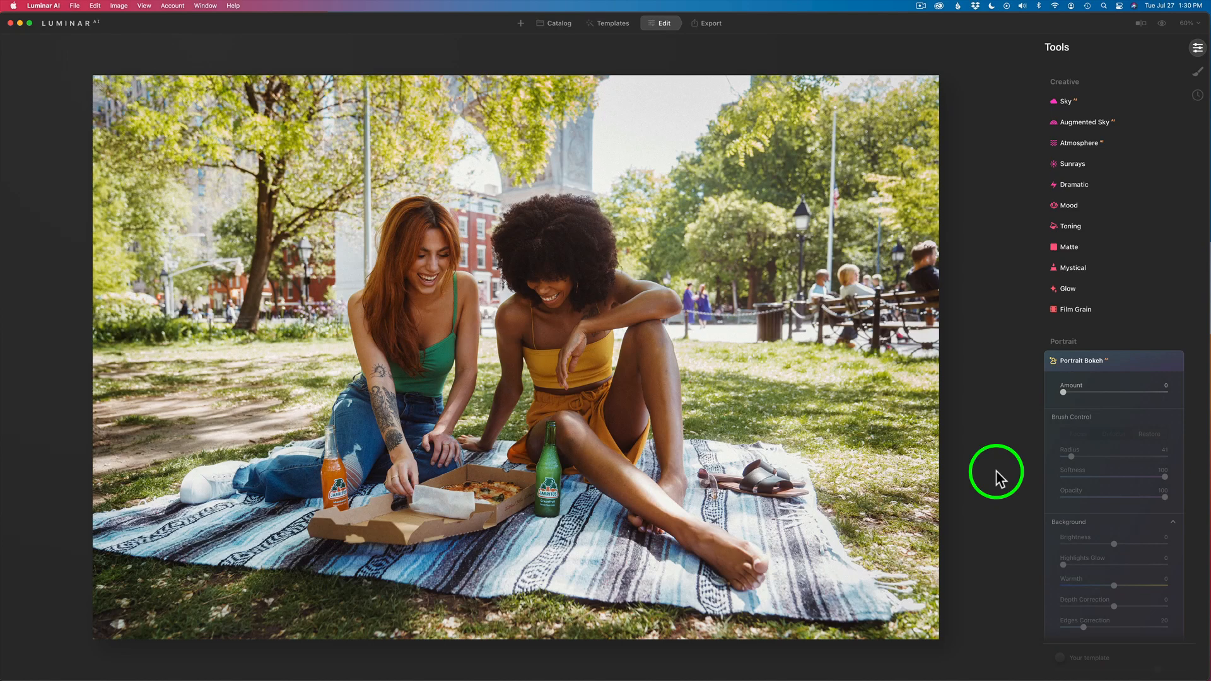
Step: Set the Portrait Bokeh Amount to 30 and paint the green bottle into the focus mask with the Focus brush
left_click_drag(1063, 392, 1095, 392)
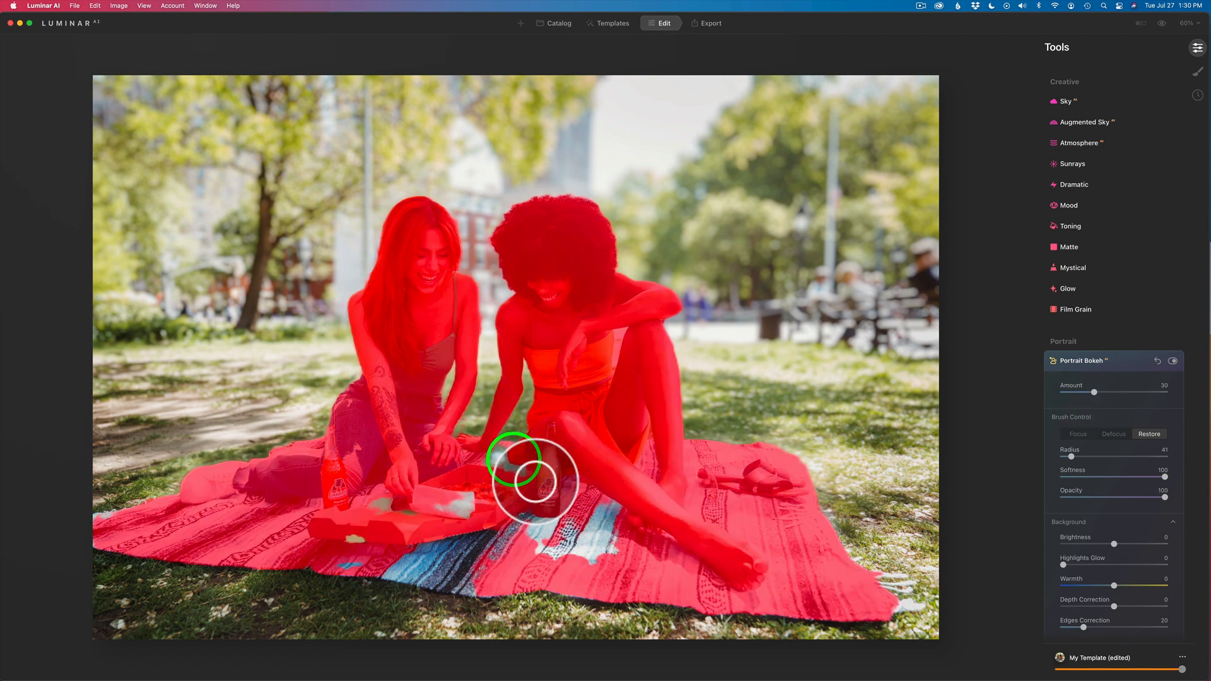
left_click(1078, 434)
mouse_move(535, 465)
left_mouse_down()
mouse_move(510, 475)
mouse_move(532, 473)
mouse_move(513, 481)
mouse_move(524, 489)
left_mouse_up()
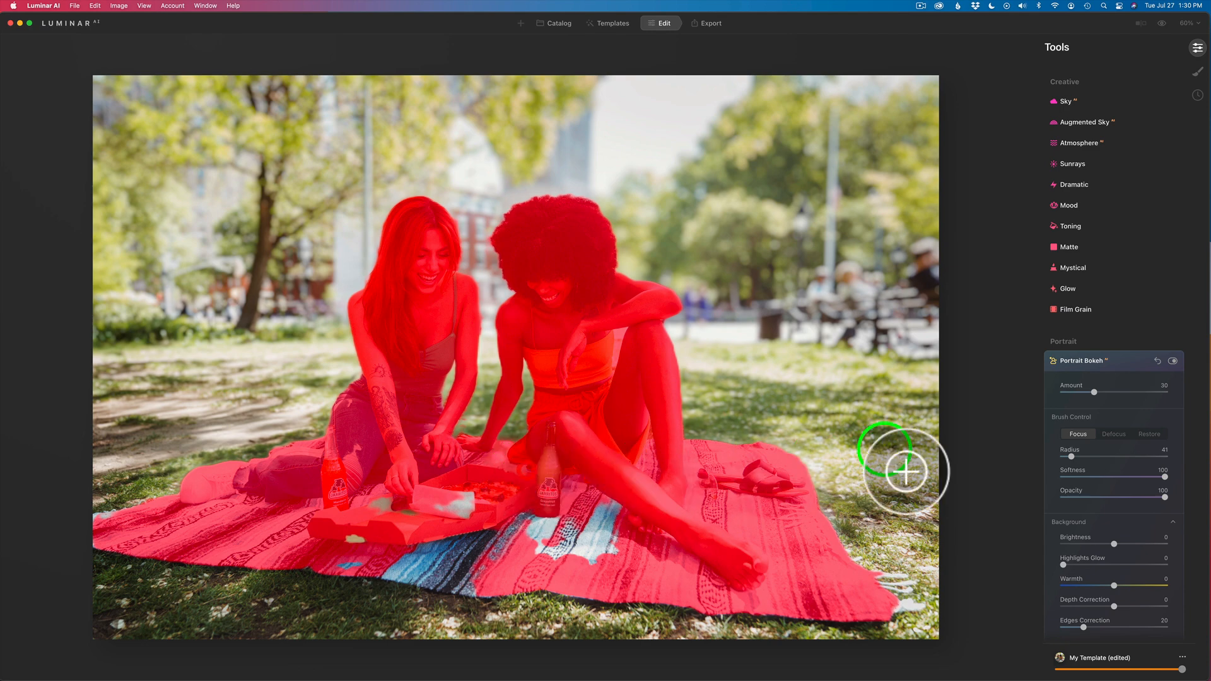
left_click(1057, 429)
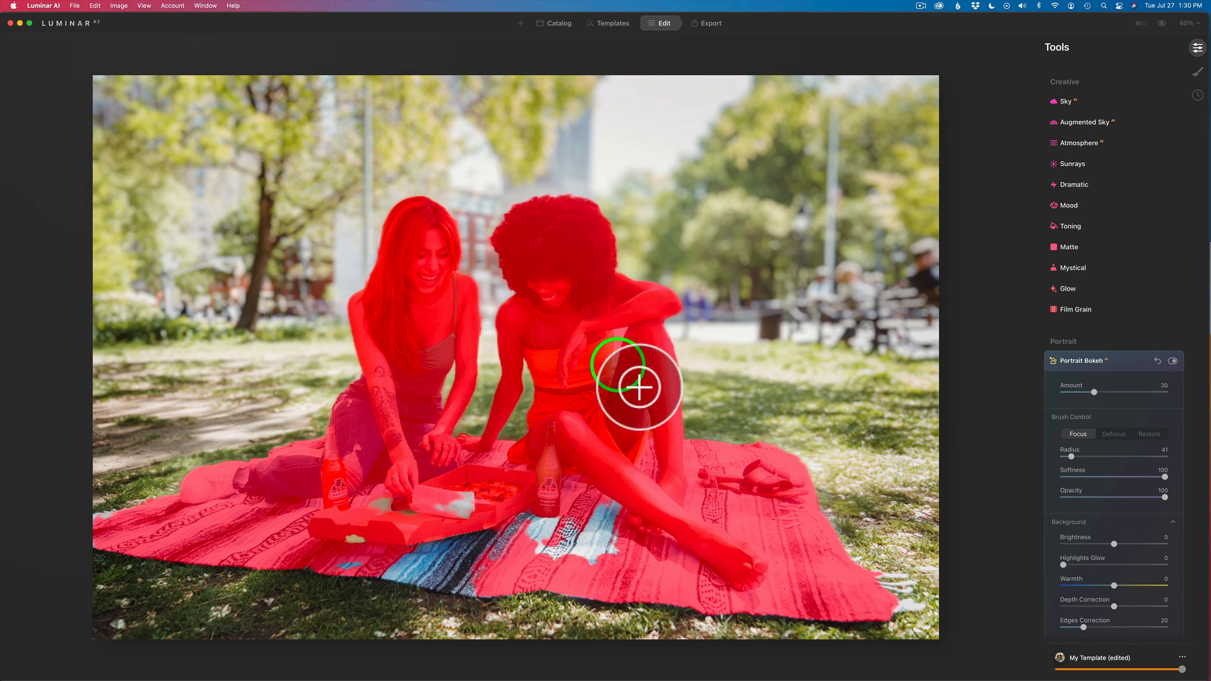
Step: Reduce the Defocus brush radius to 22 and clear the mask from the gap between the right woman's arm and raised knee
left_click(1114, 434)
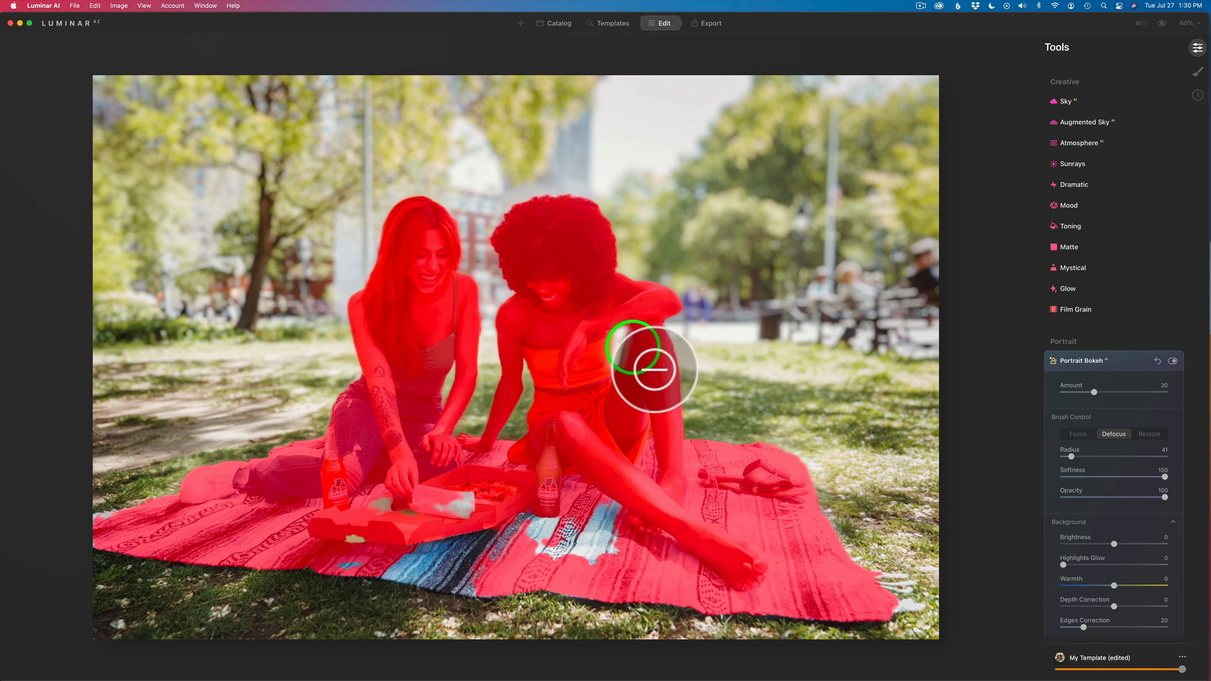
key("bracketleft")
key("bracketleft")
key("bracketleft")
key("bracketleft")
key("bracketleft")
key("bracketleft")
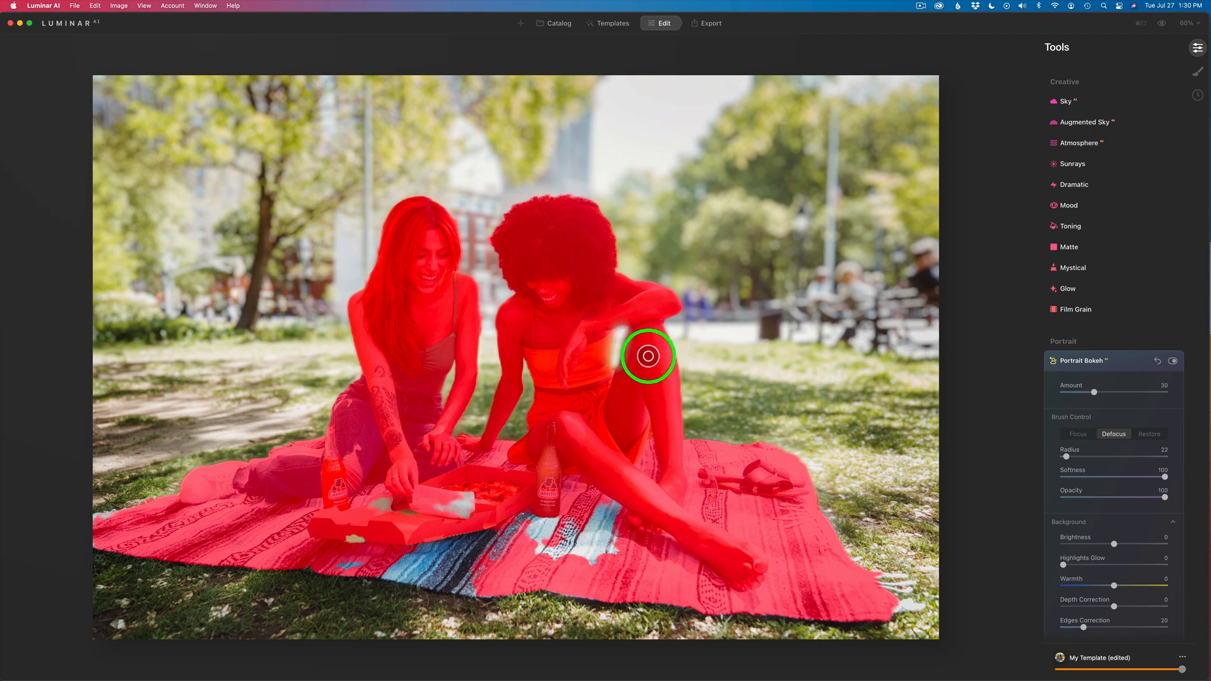
Step: Switch back to the Focus brush and restore the mask along the edges of her raised knee and yellow top
key("x")
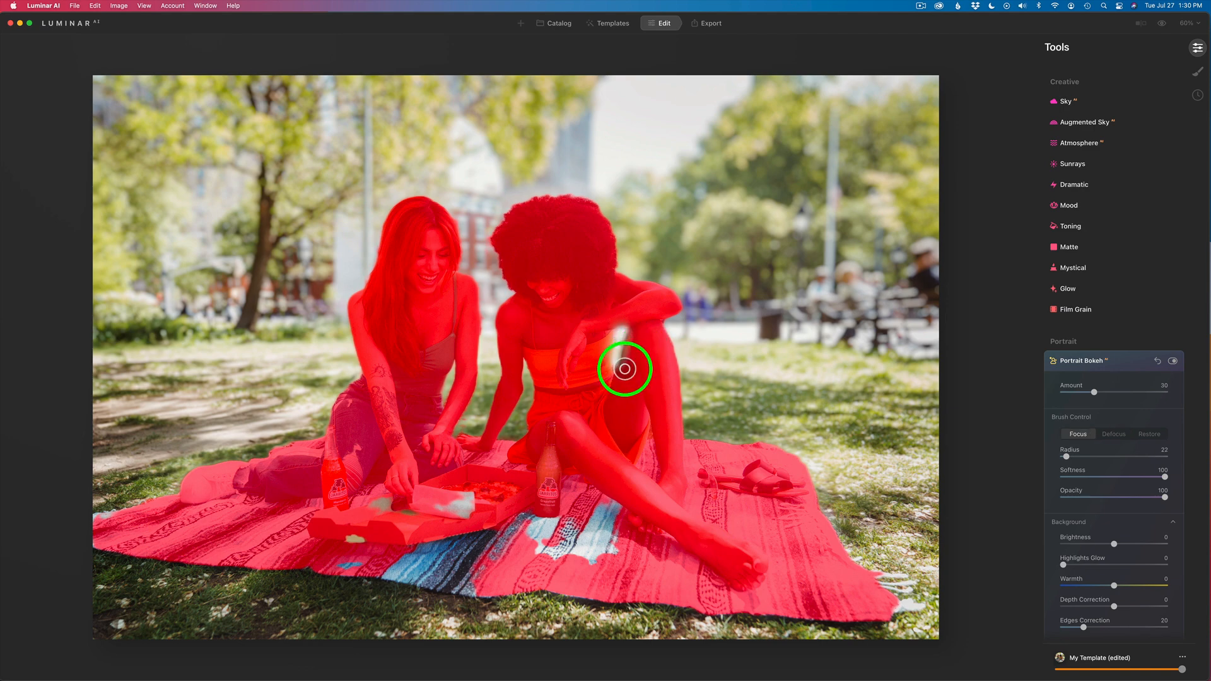
mouse_move(627, 359)
left_mouse_down()
mouse_move(622, 347)
mouse_move(643, 331)
left_mouse_up()
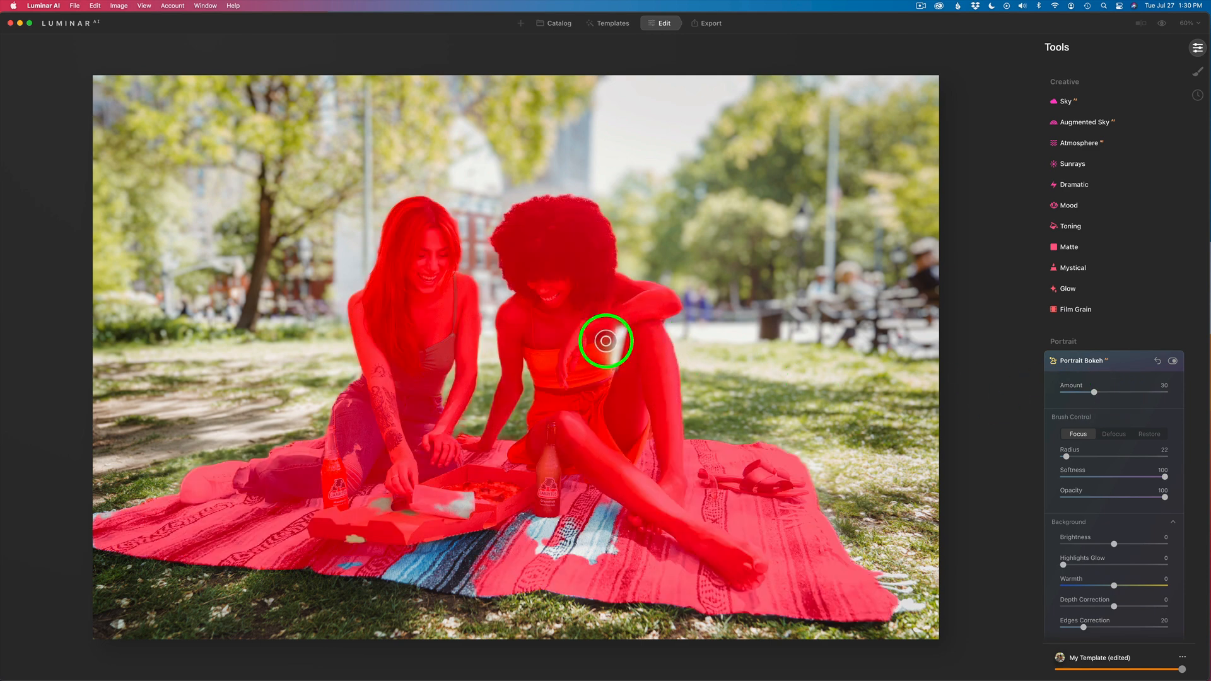
left_click(606, 369)
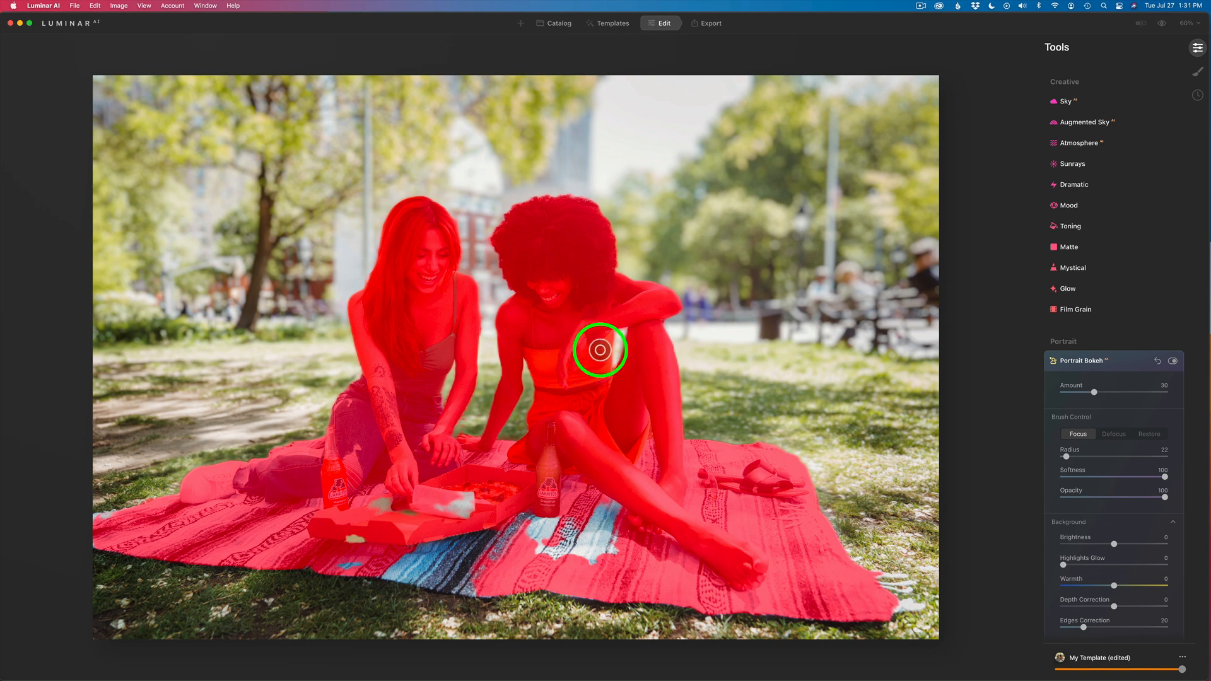
Step: Examine the blur and mask edges around both women up close, including at 200%, and return the photo to Fit to Screen
scroll(589, 351, "up", 5)
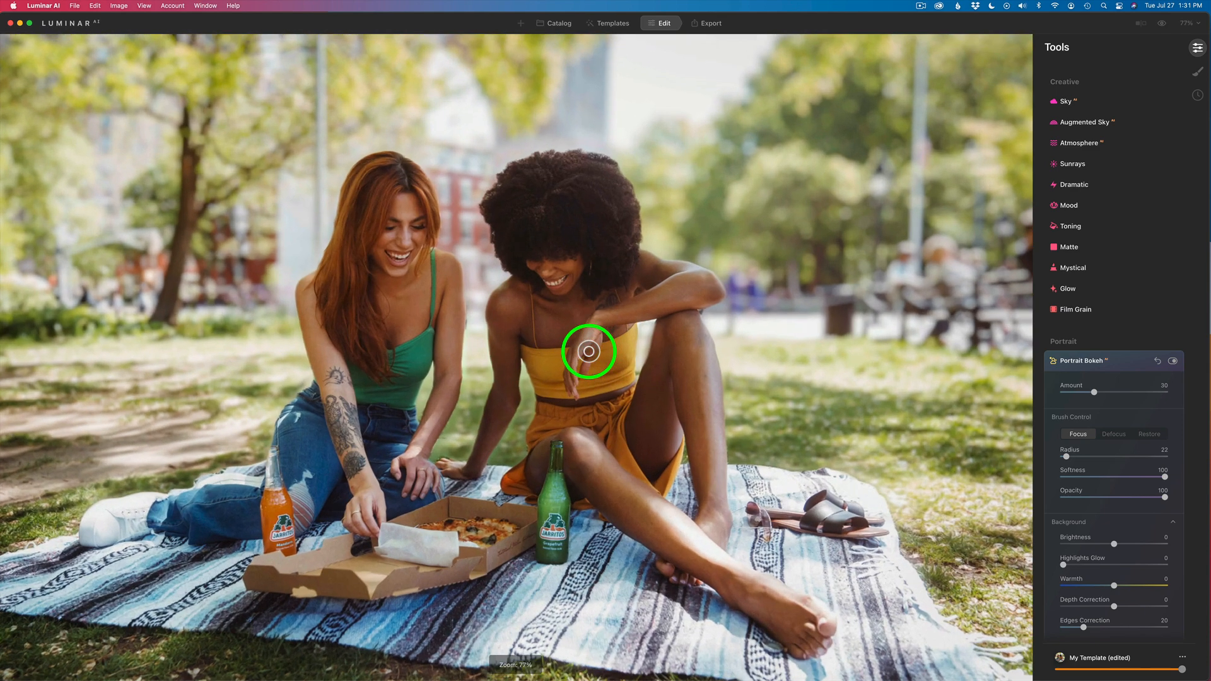
scroll(589, 351, "down", 5)
scroll(589, 351, "up", 5)
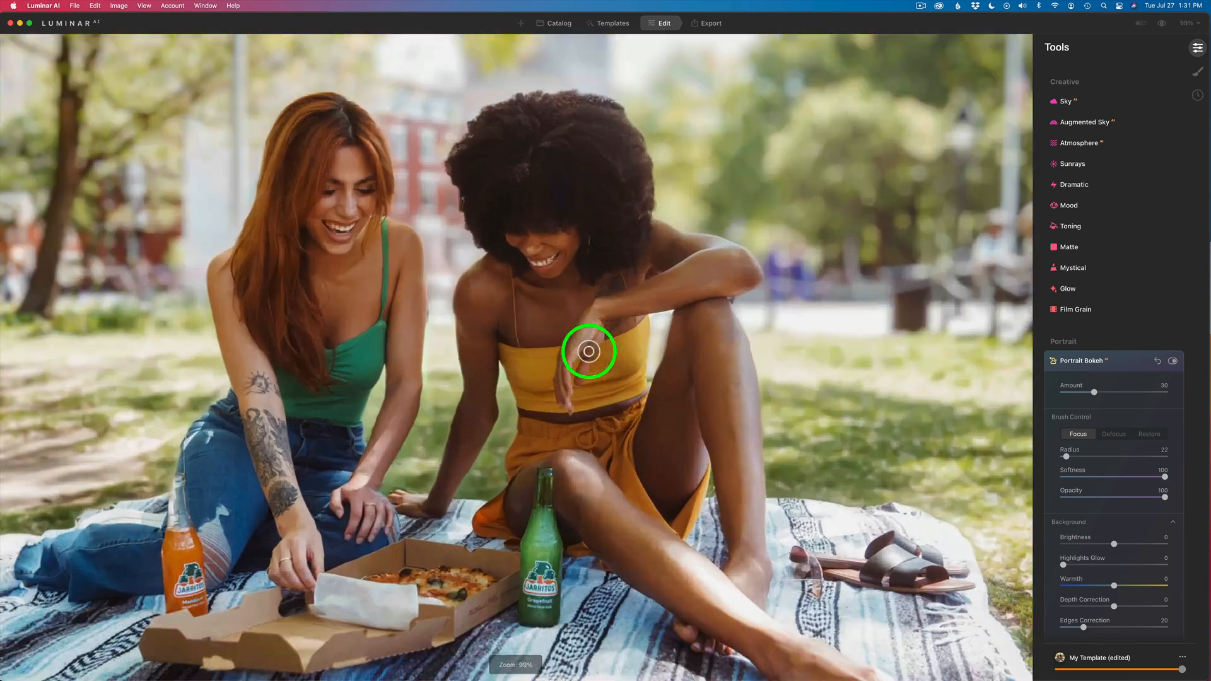
scroll(589, 351, "down", 5)
scroll(589, 352, "up", 1)
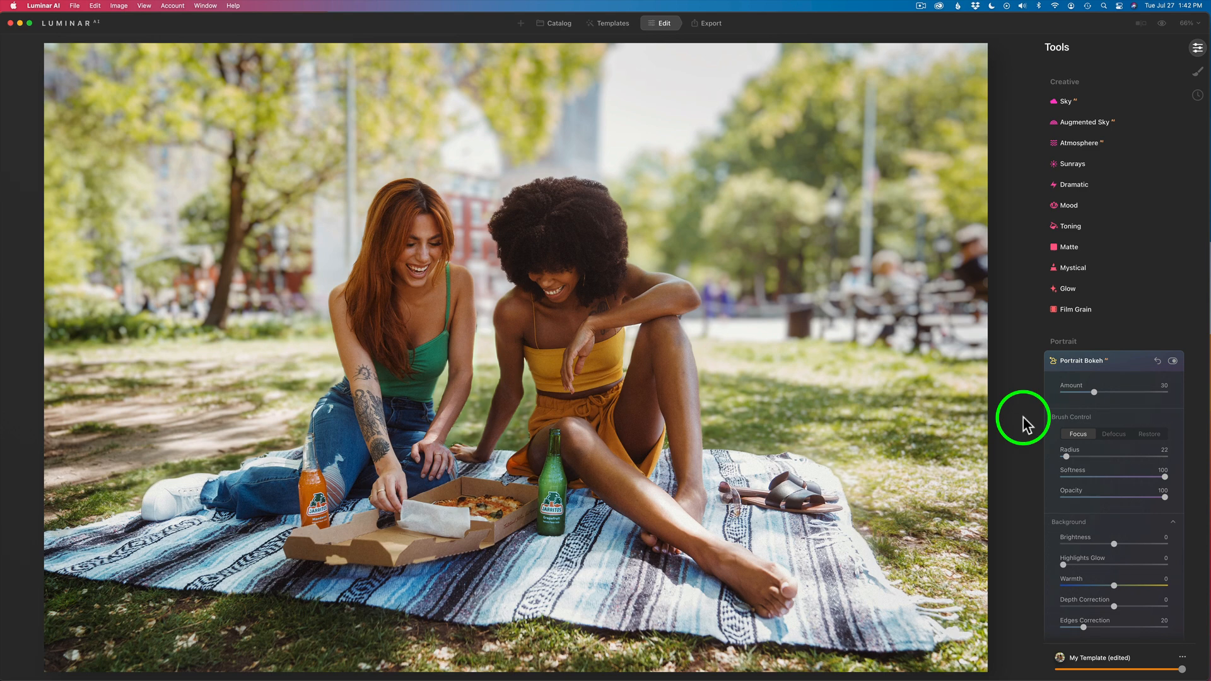
left_click(1198, 25)
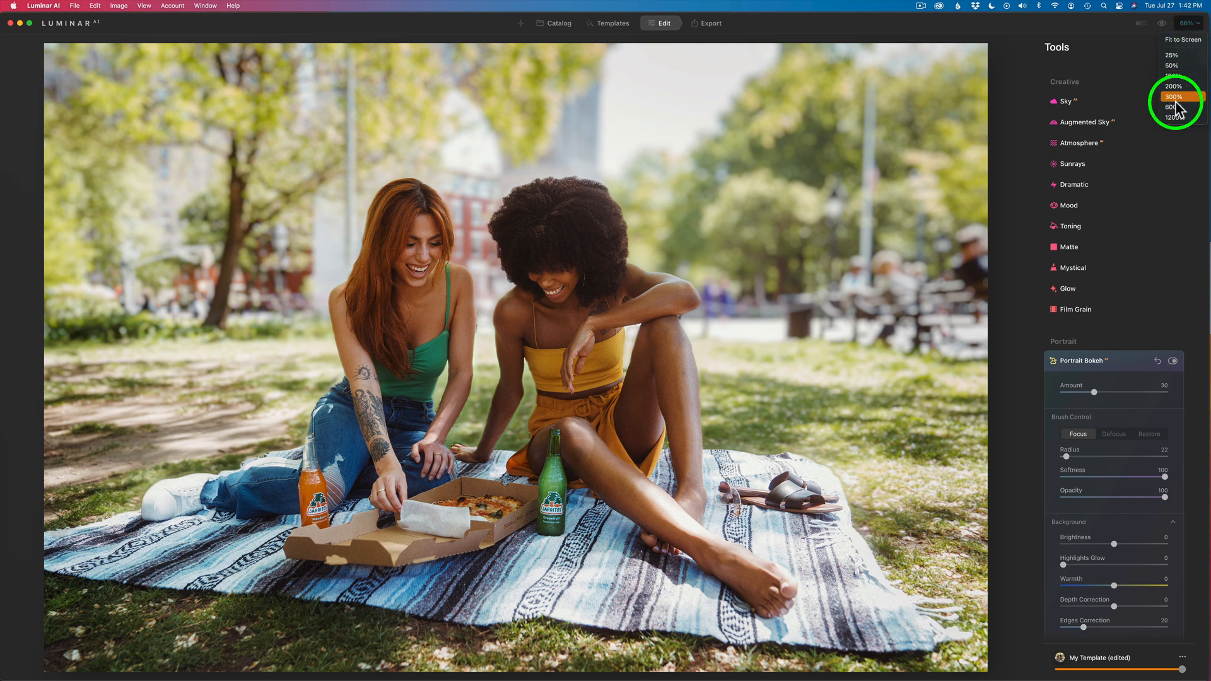
left_click(1090, 24)
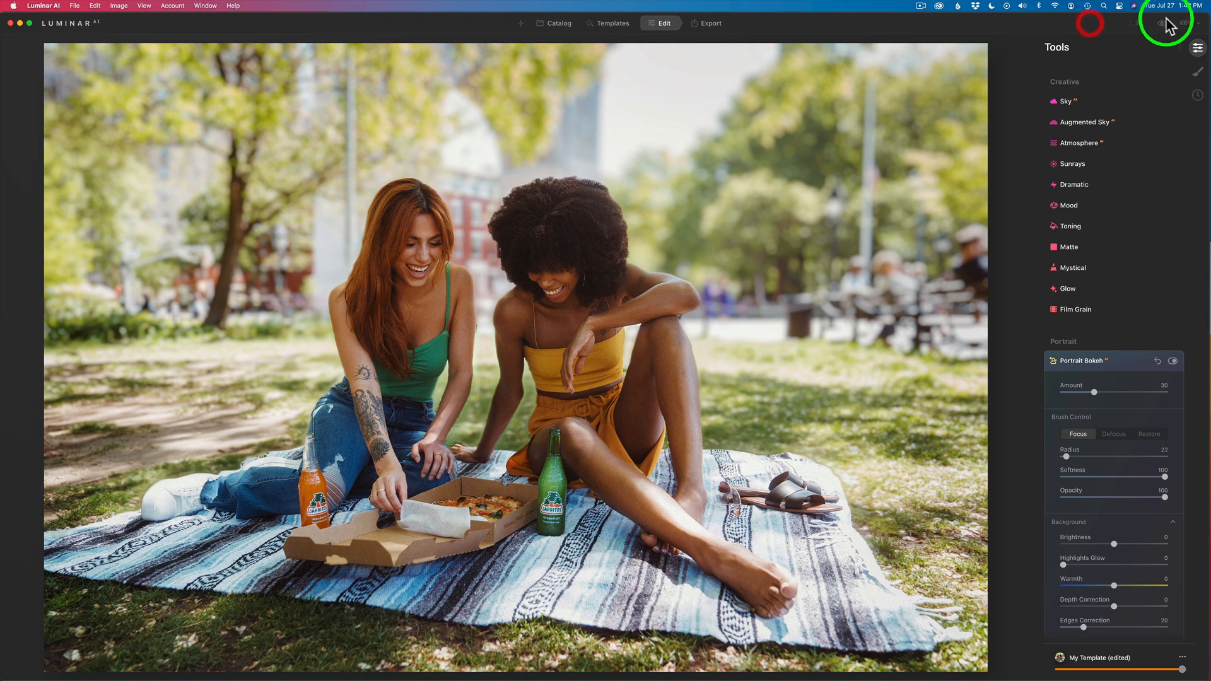
left_click(1190, 24)
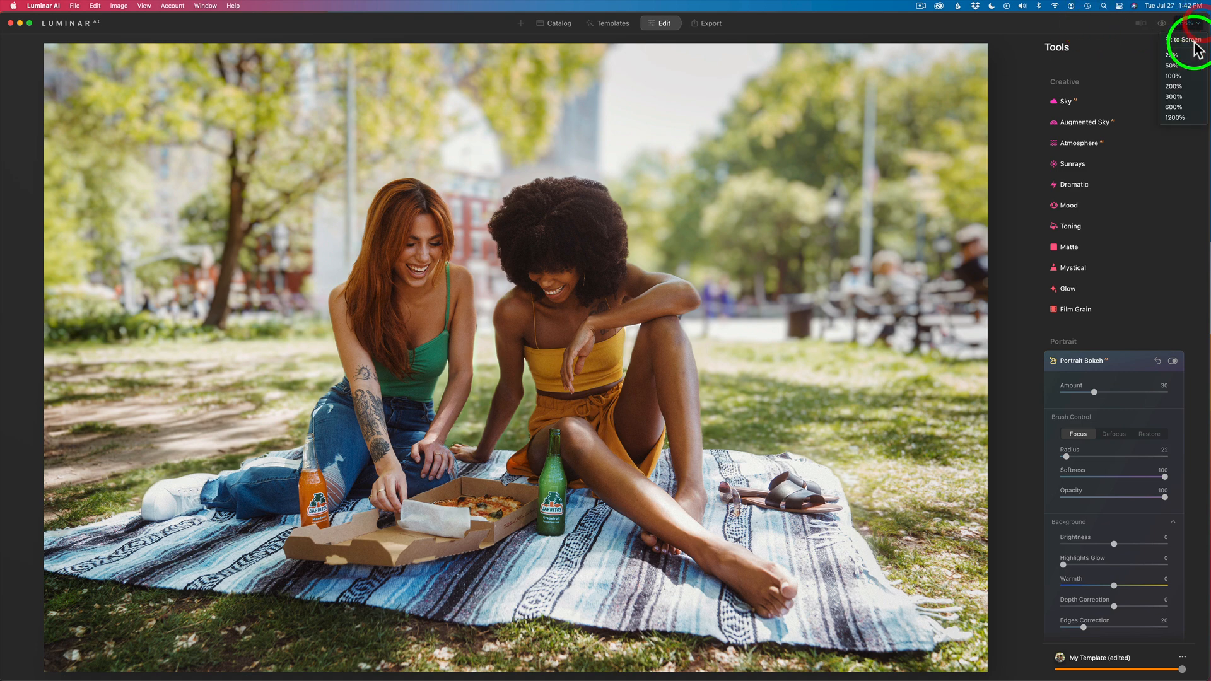
left_click(1179, 87)
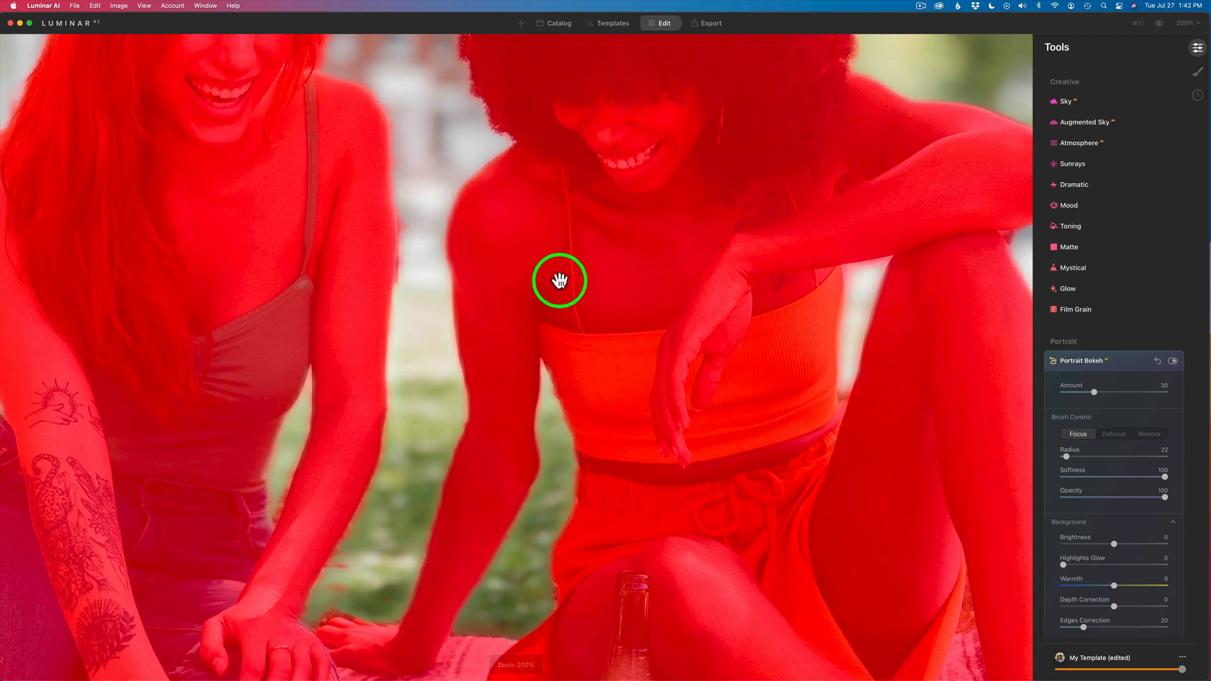
left_click_drag(557, 282, 531, 297)
left_click(1185, 23)
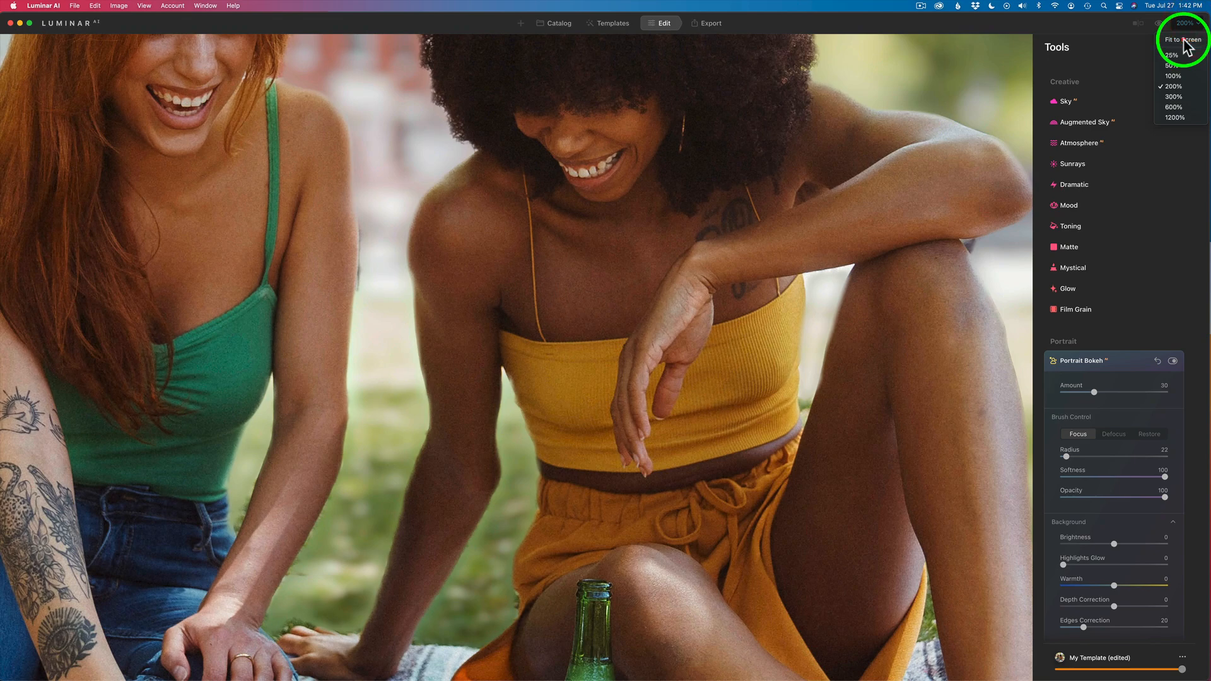
left_click(1183, 39)
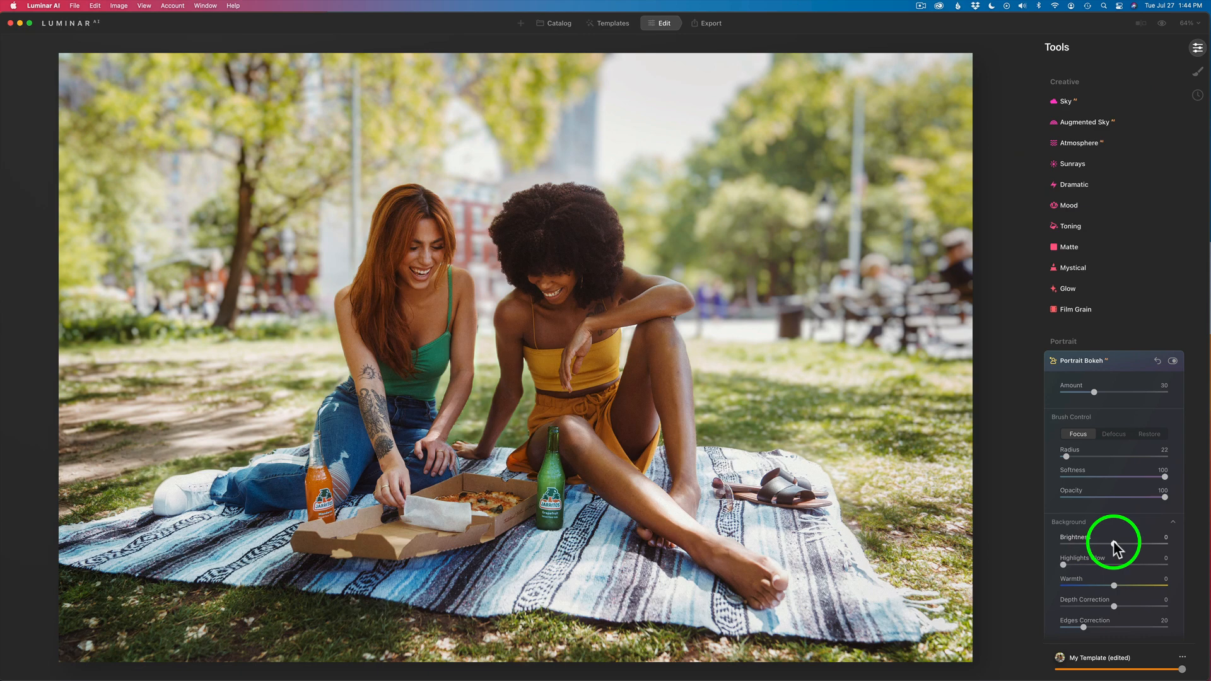
Step: Set the background Brightness to -18, Highlights Glow to 33 and Warmth to 14
left_click_drag(1113, 546, 1104, 546)
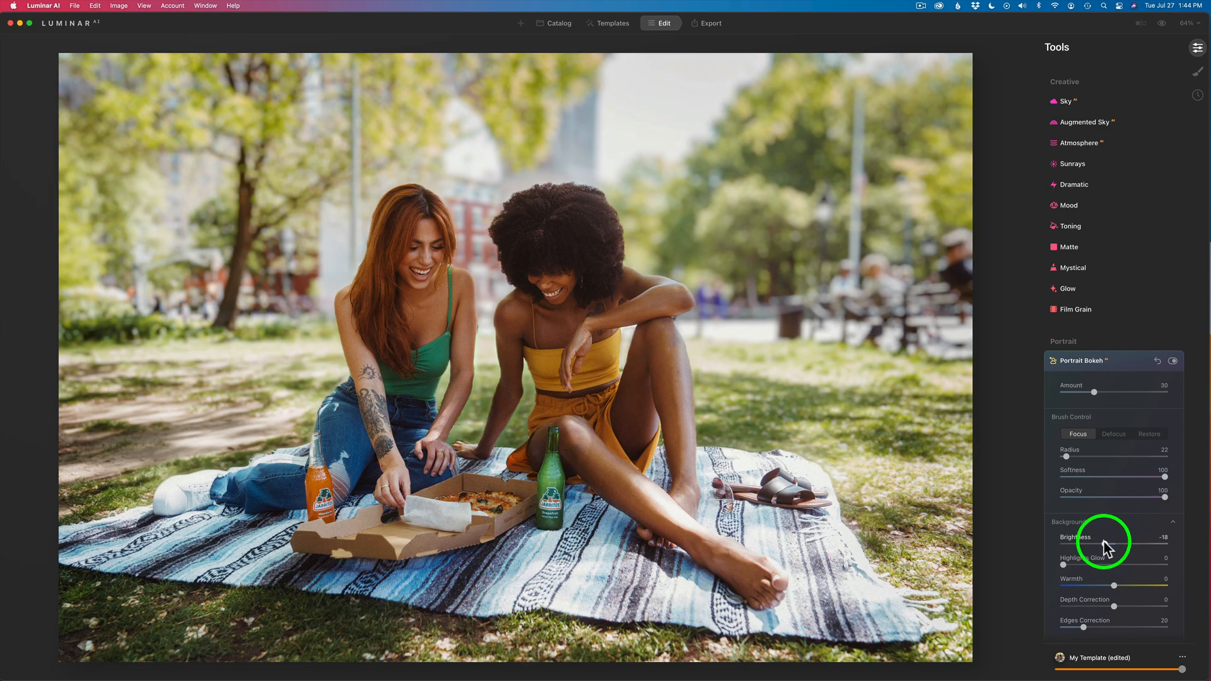
left_click_drag(1065, 564, 1100, 563)
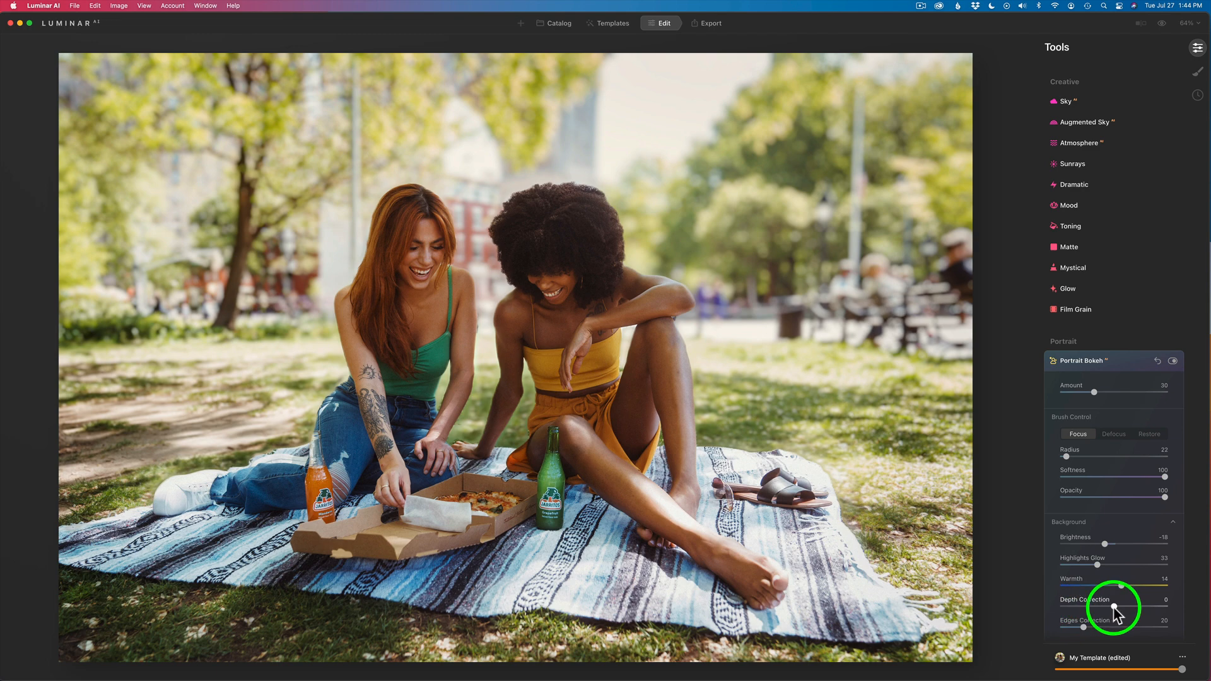
Step: Try background Depth Correction at -47, -61 and a positive value, and reset it to the default
left_click_drag(1113, 607, 1092, 609)
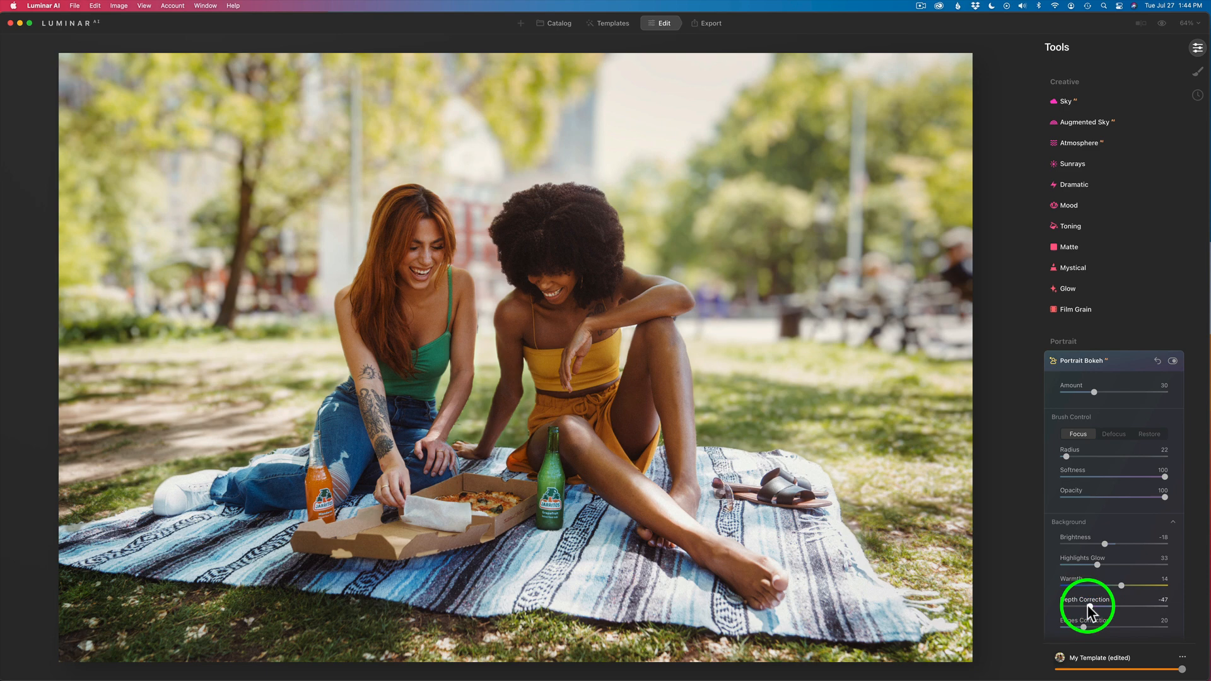
left_click_drag(1087, 604, 1080, 609)
left_click(1080, 606)
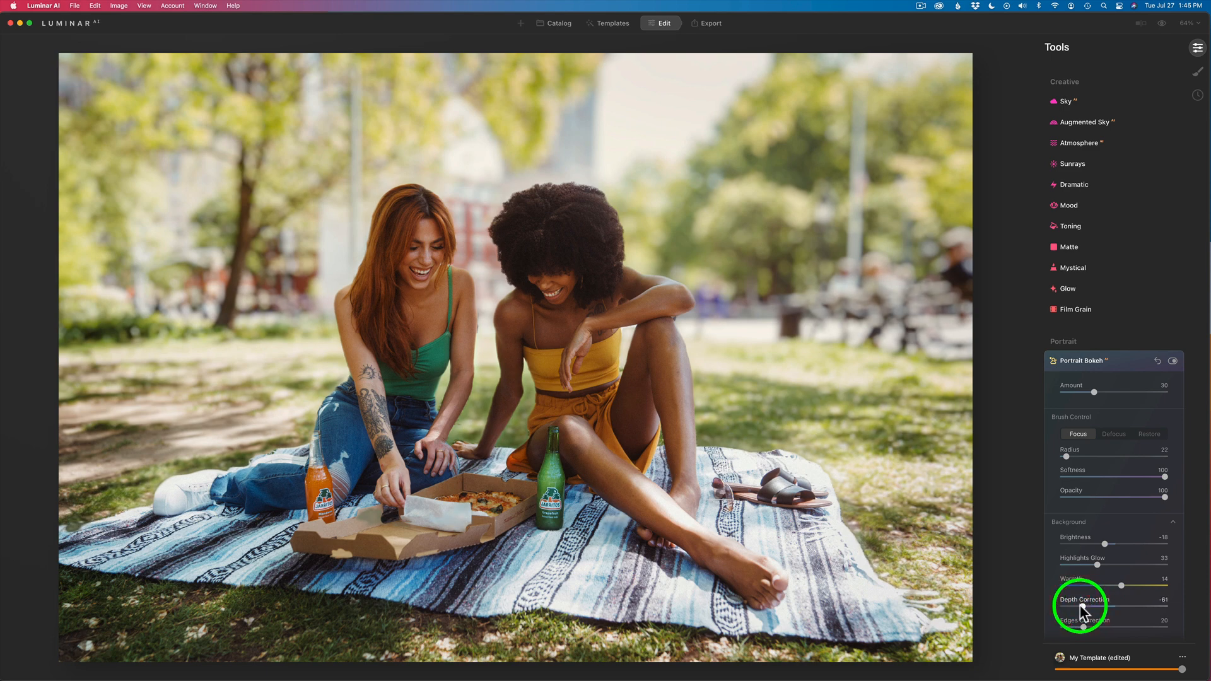
left_click_drag(1086, 605, 1143, 608)
left_click(1143, 607)
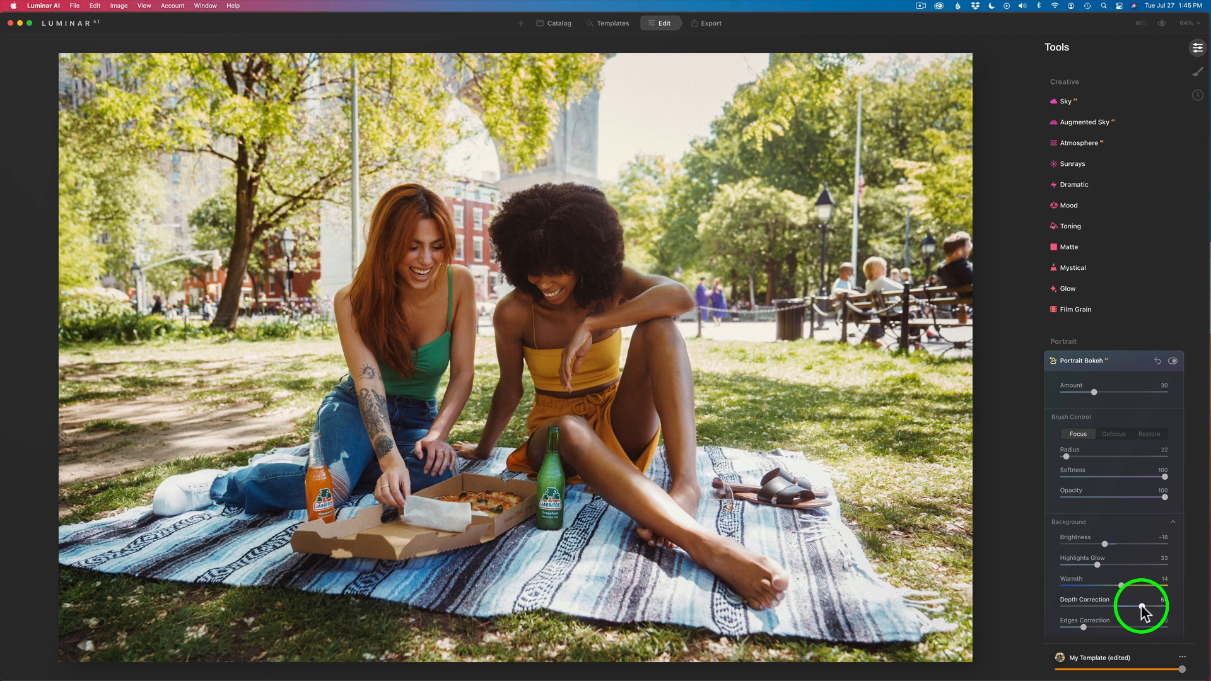
double_click(1095, 601)
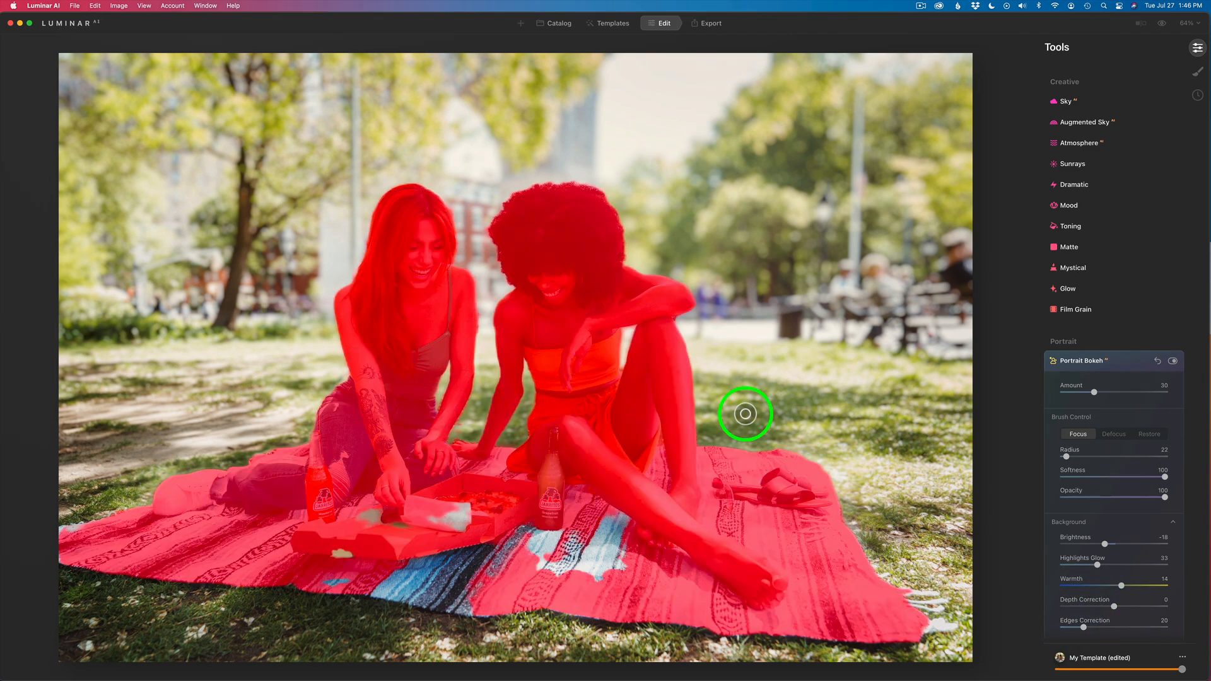
Step: Test the background Edges Correction at 98 and at 1 on the mask edges around the women
left_click_drag(568, 187, 576, 195)
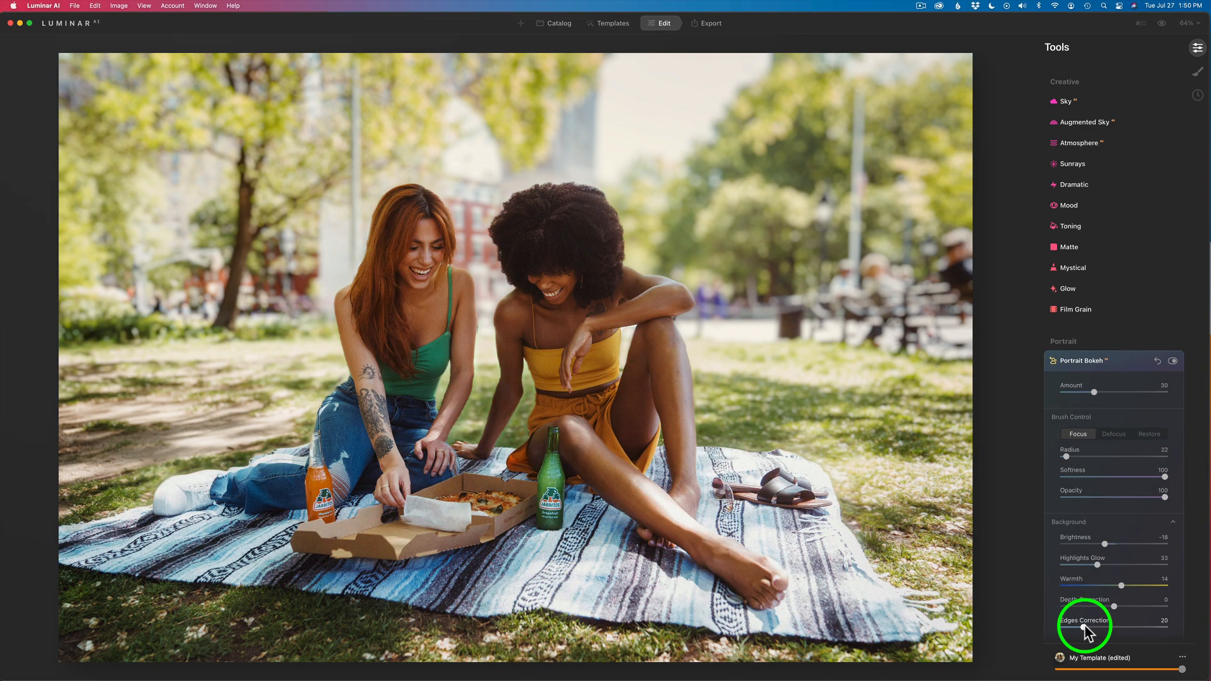
left_click_drag(1084, 628, 1167, 627)
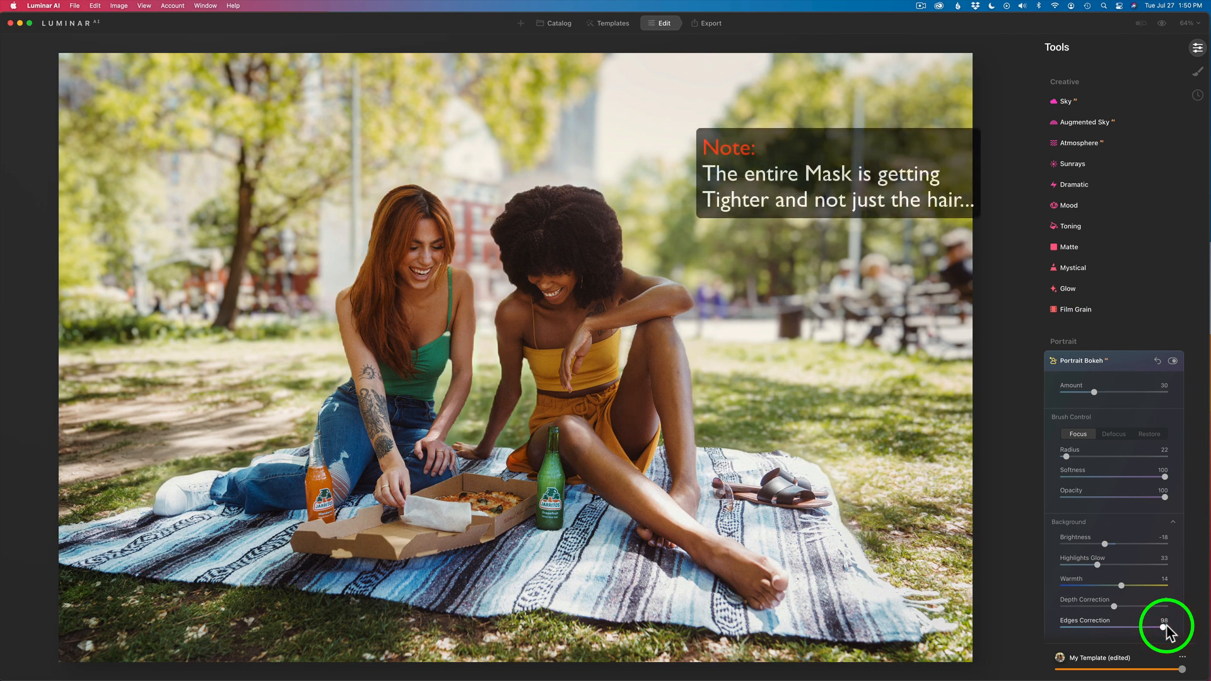
left_click_drag(1165, 627, 1061, 628)
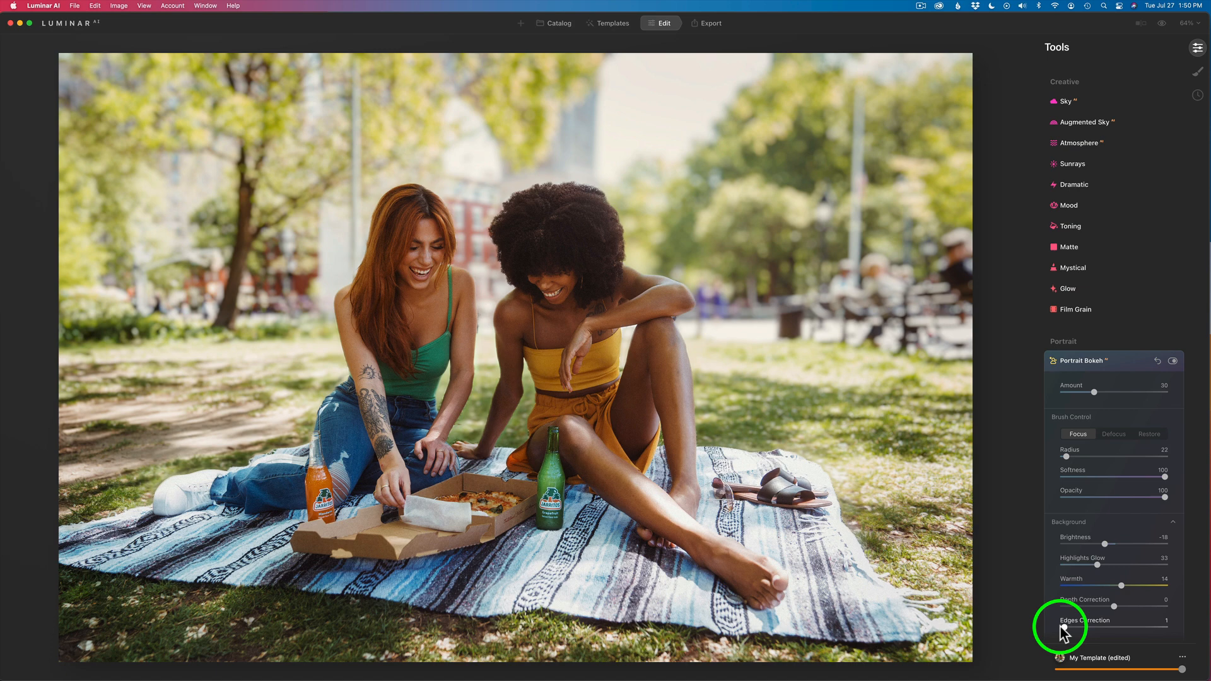
scroll(1084, 621, "up", 1)
left_click(1084, 623)
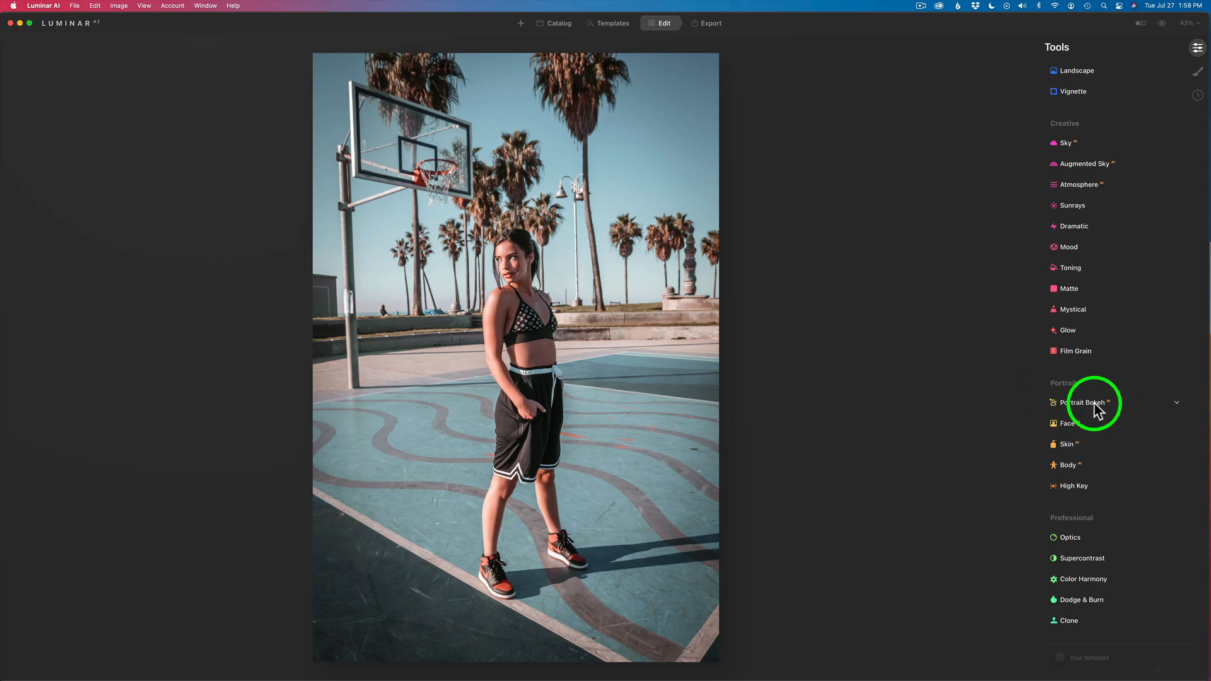
Step: Open Portrait Bokeh for the basketball court portrait and set its Amount to 54
left_click(1098, 407)
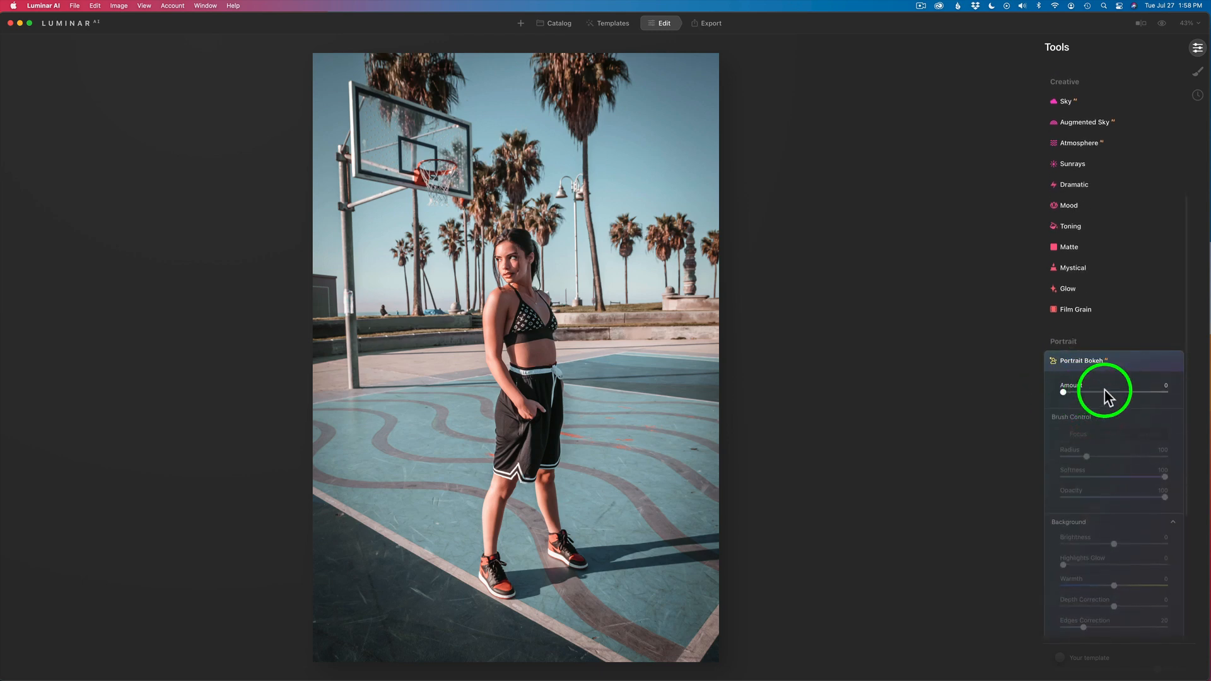
left_click(1105, 391)
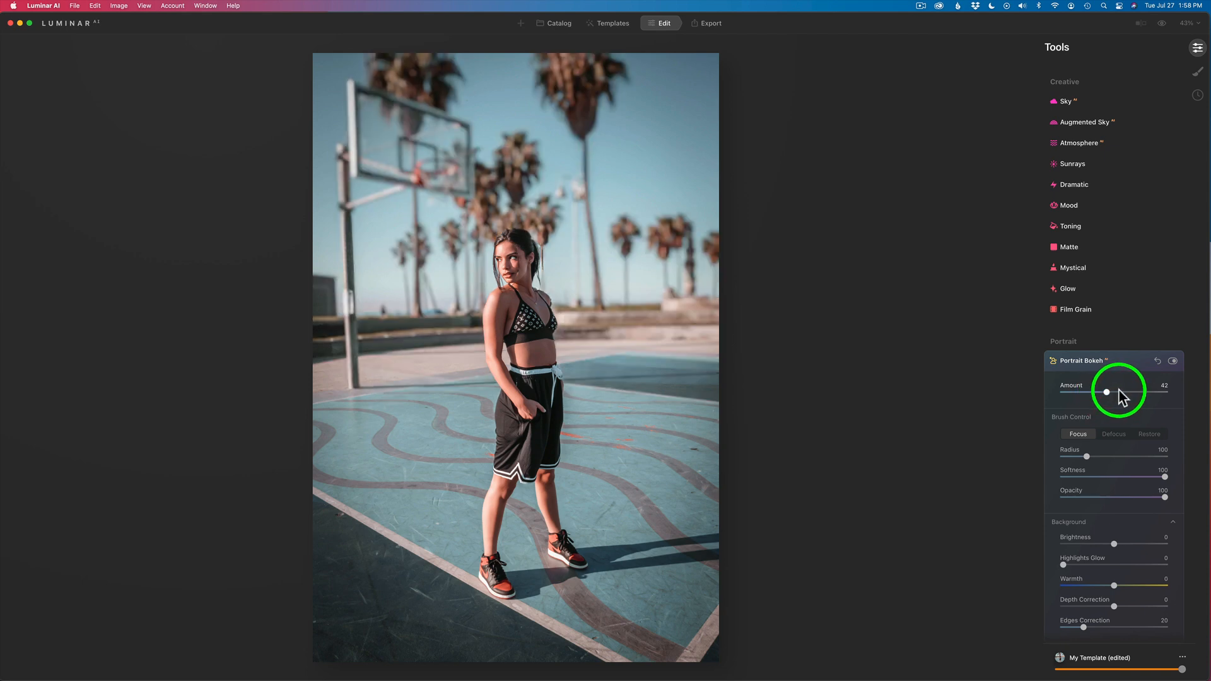
left_click(1119, 391)
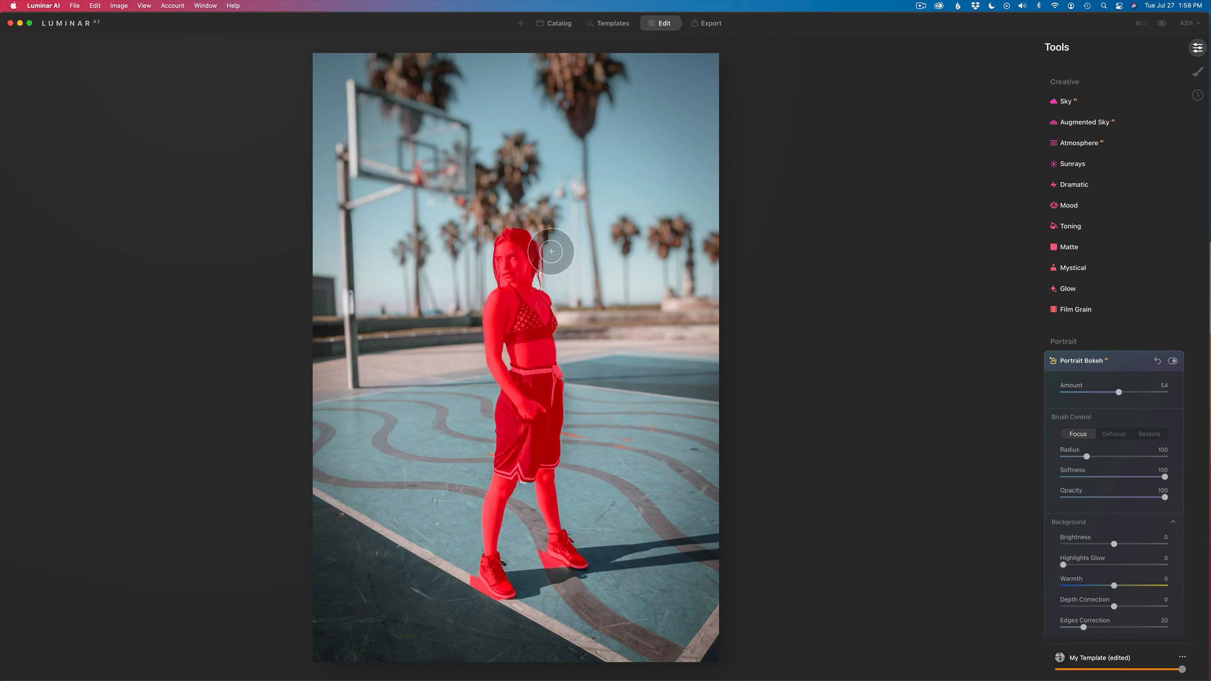
Step: Refine the mask around the woman's hair and shoulder using the Focus brush at radius 28 and the Defocus brush at radius 16
key("bracketleft")
key("bracketleft")
key("bracketleft")
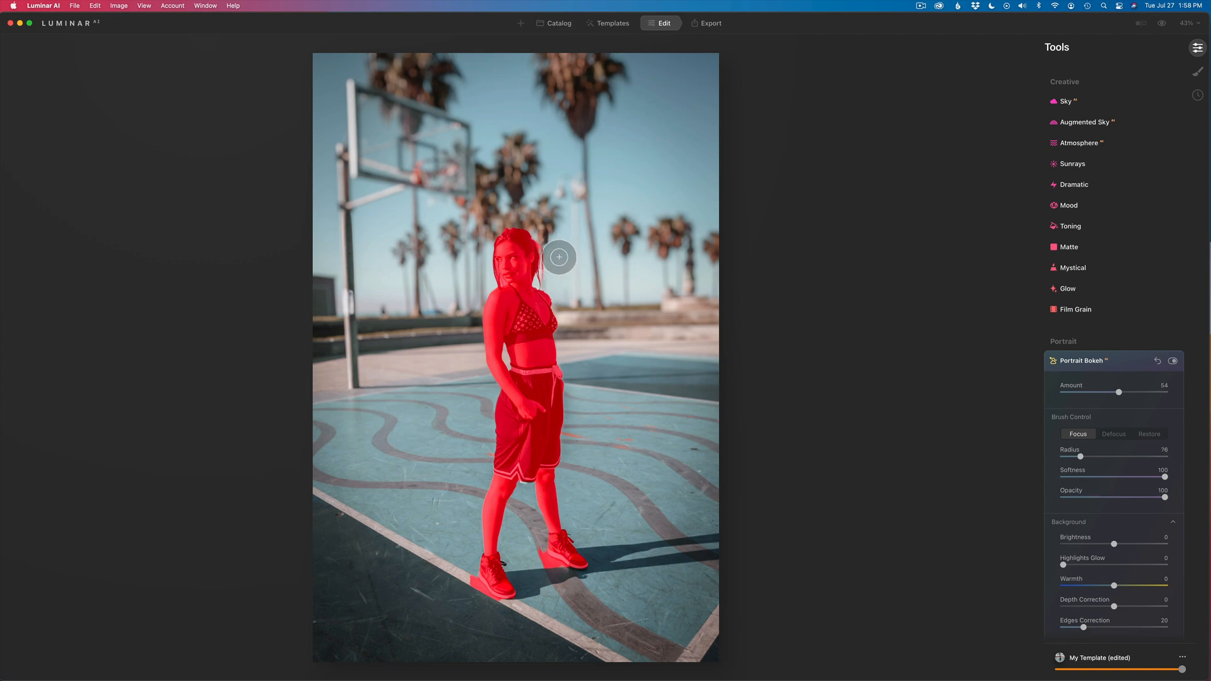
key("bracketleft")
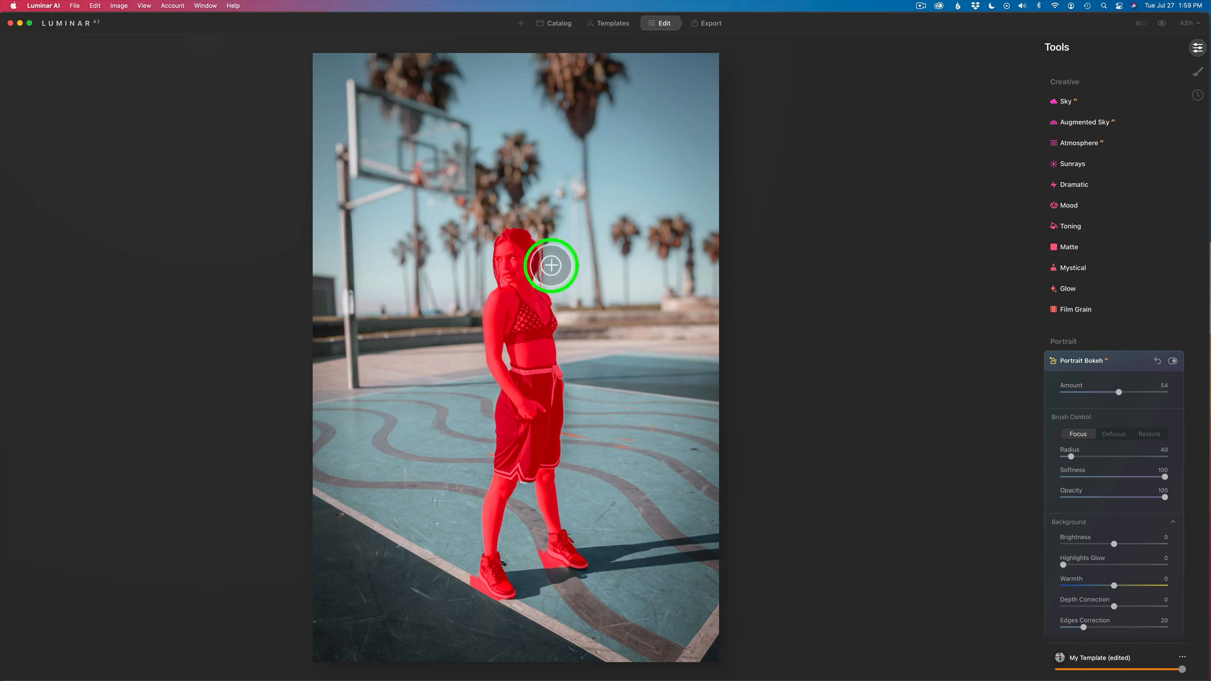
key("bracketleft")
key("bracketleft")
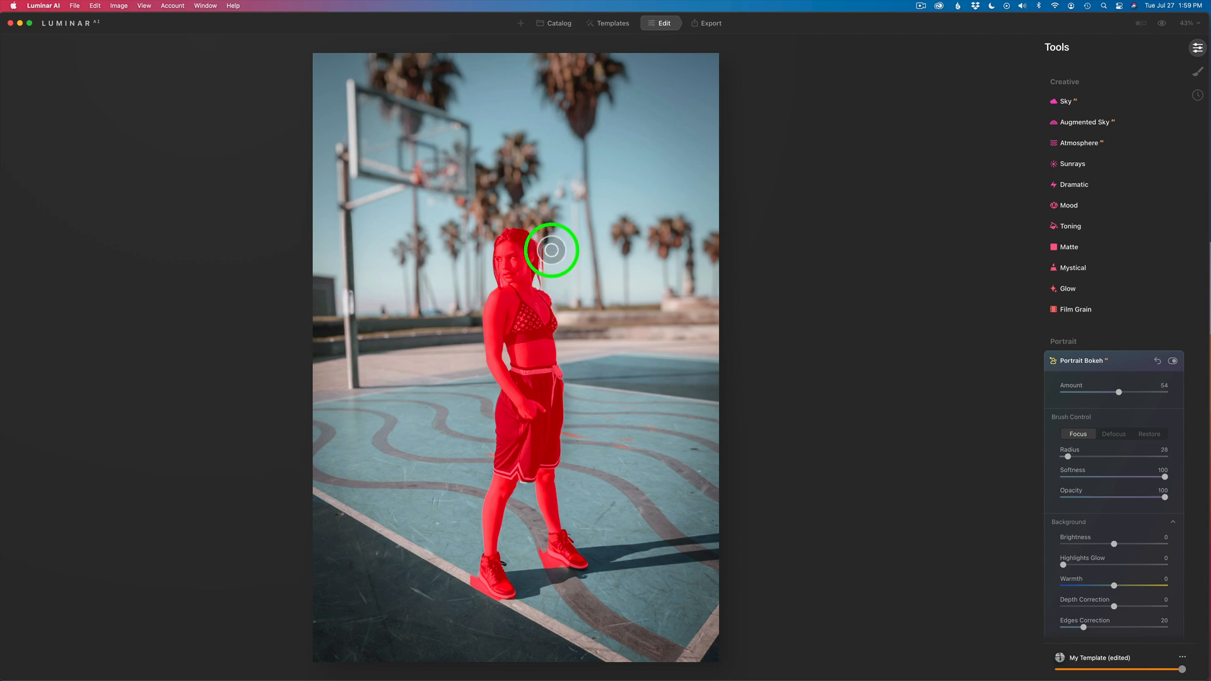
left_click(1112, 434)
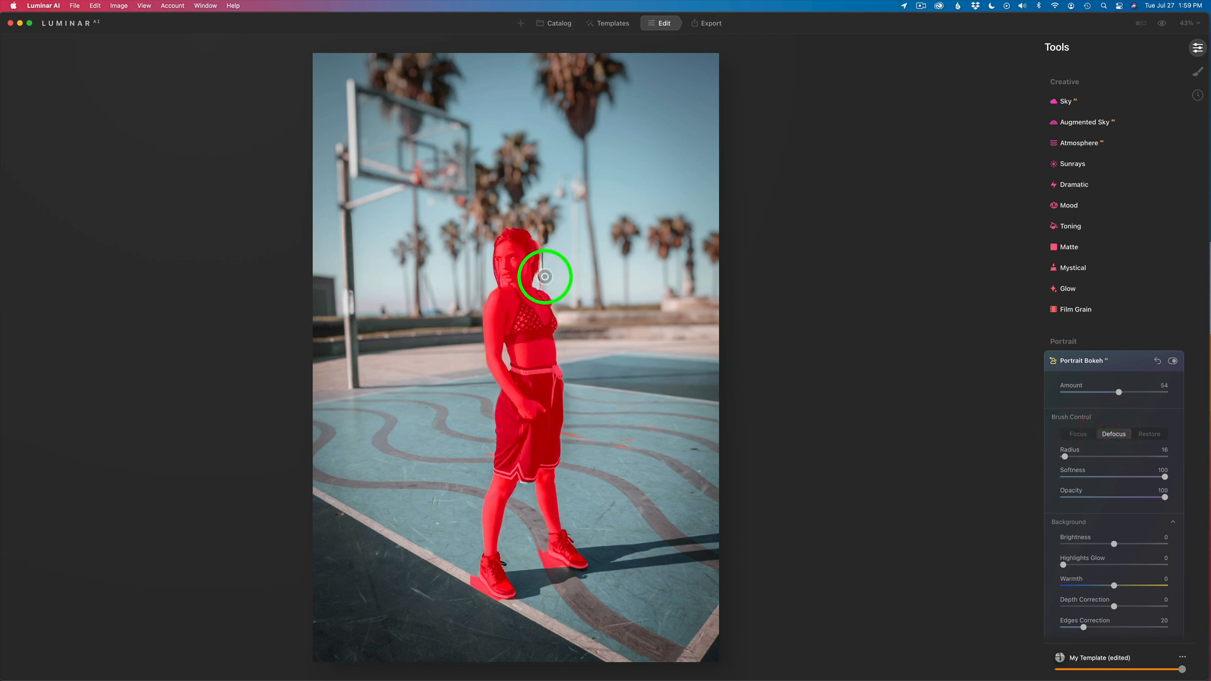
left_click(542, 274)
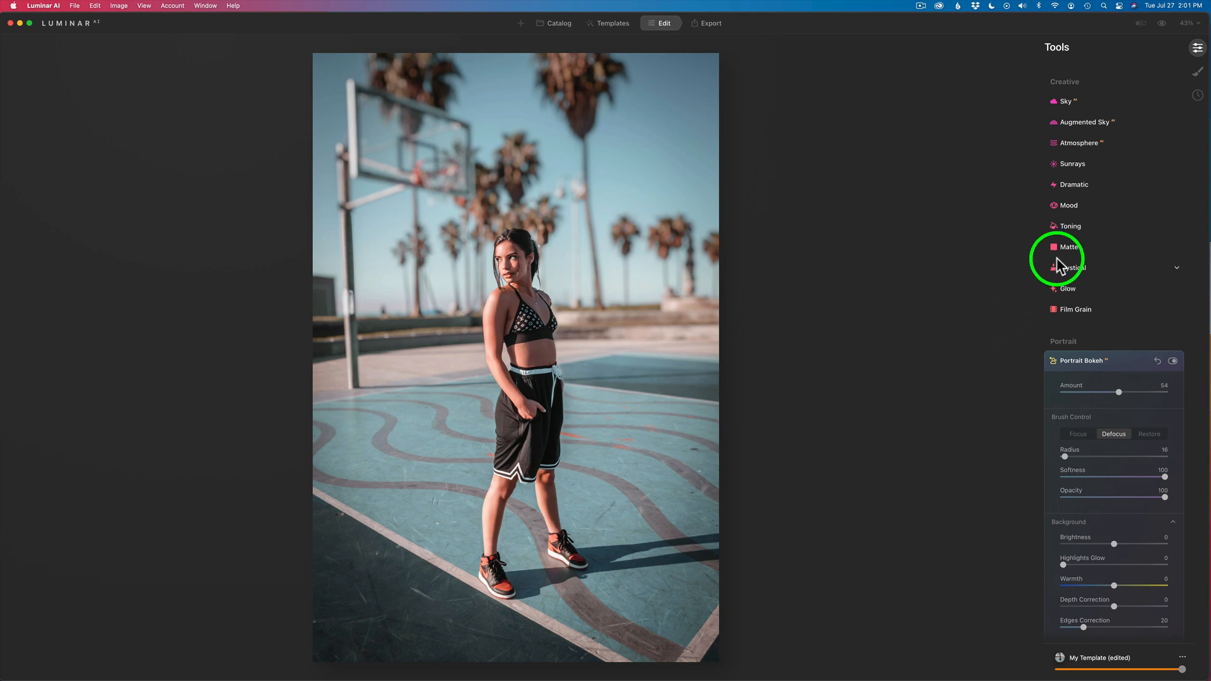
Step: Replace the basketball court portrait's sky with Cotton_Skies_8 from the Cotton Skies collection using Sky AI
left_click(1093, 102)
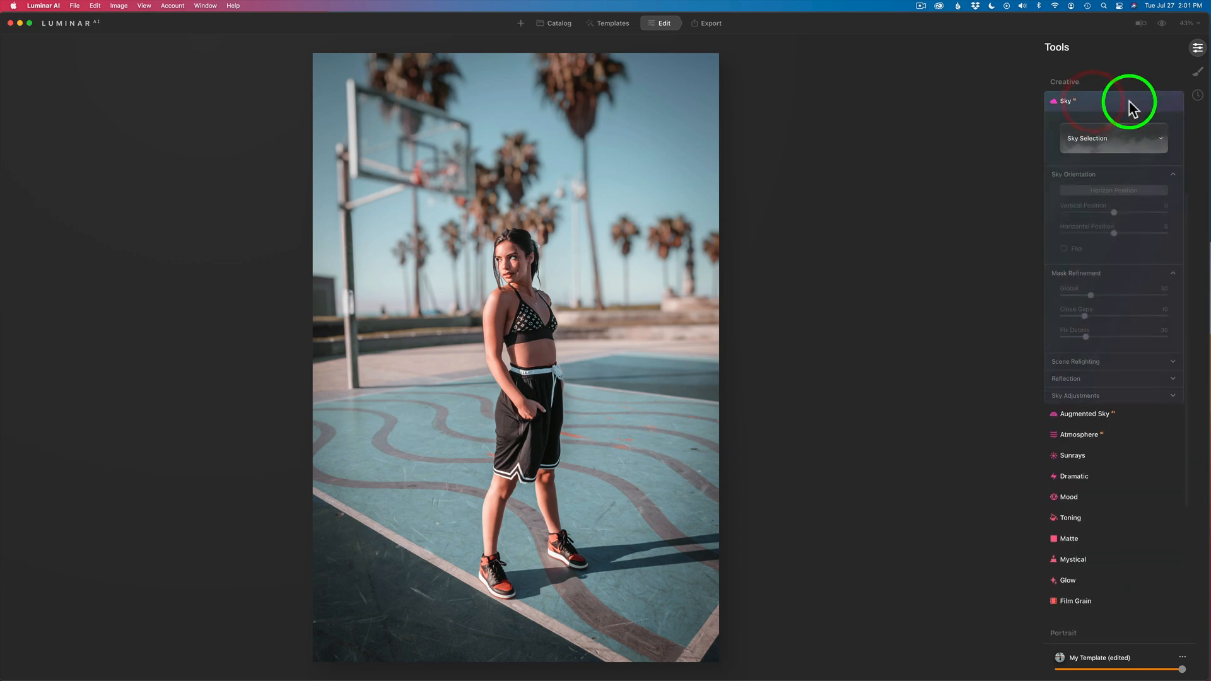
left_click(1161, 140)
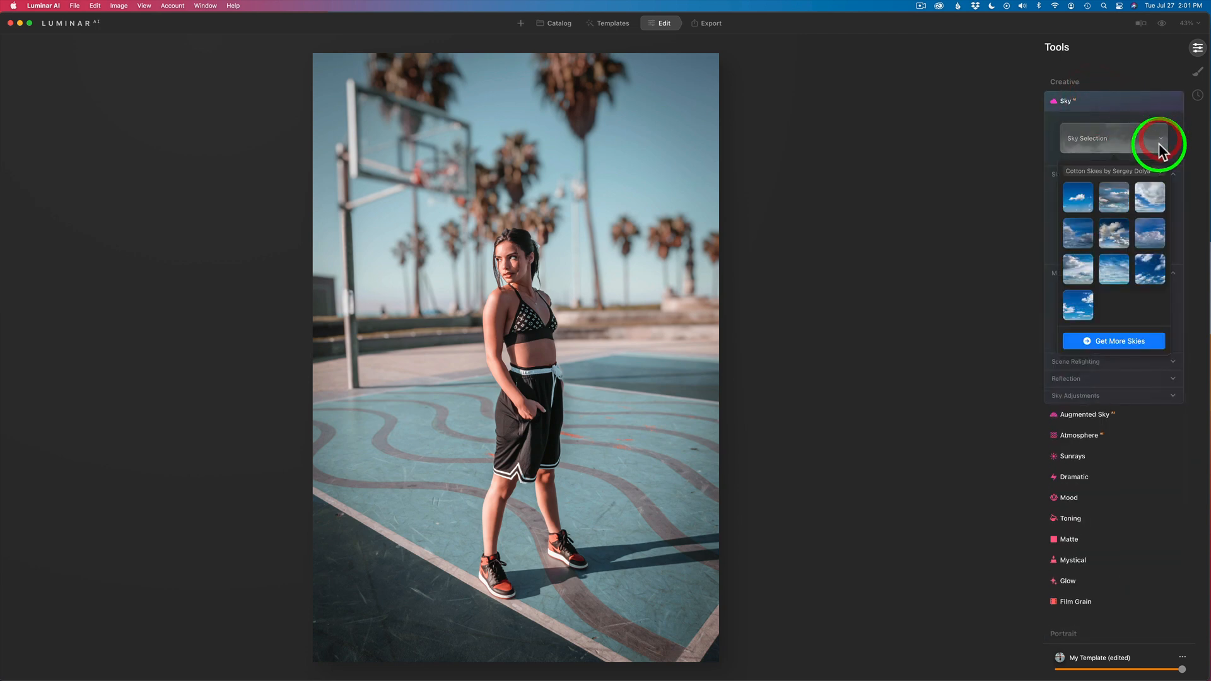
left_click(1149, 268)
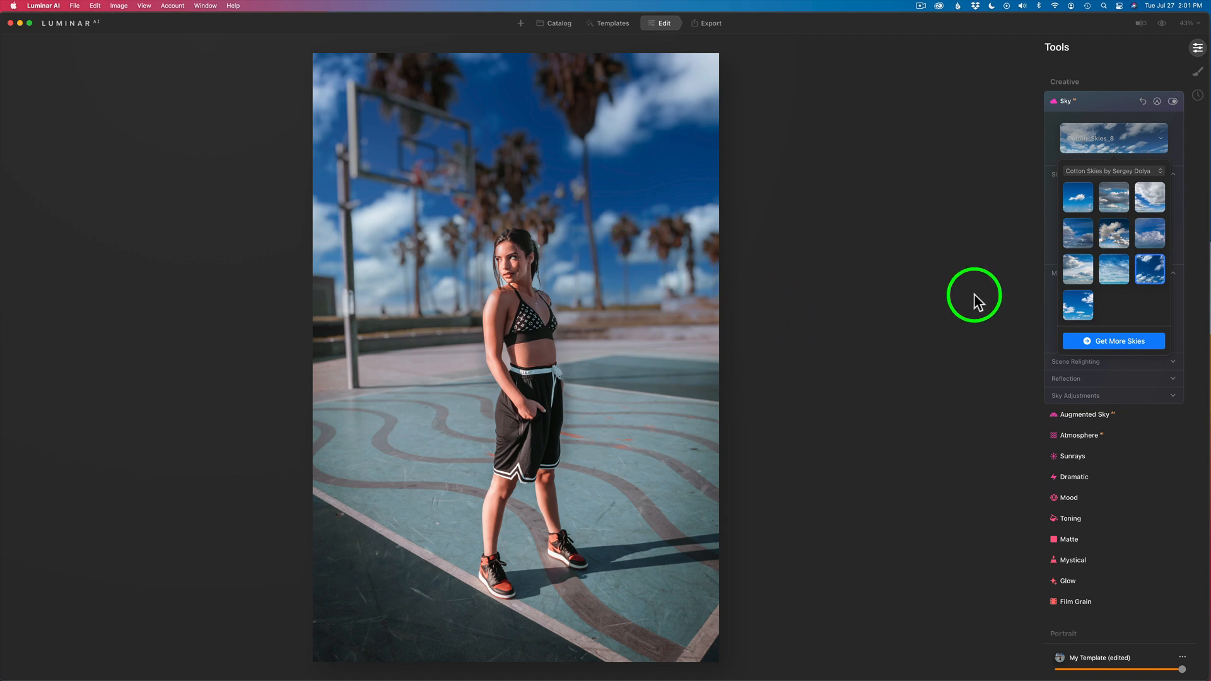
left_click(1179, 155)
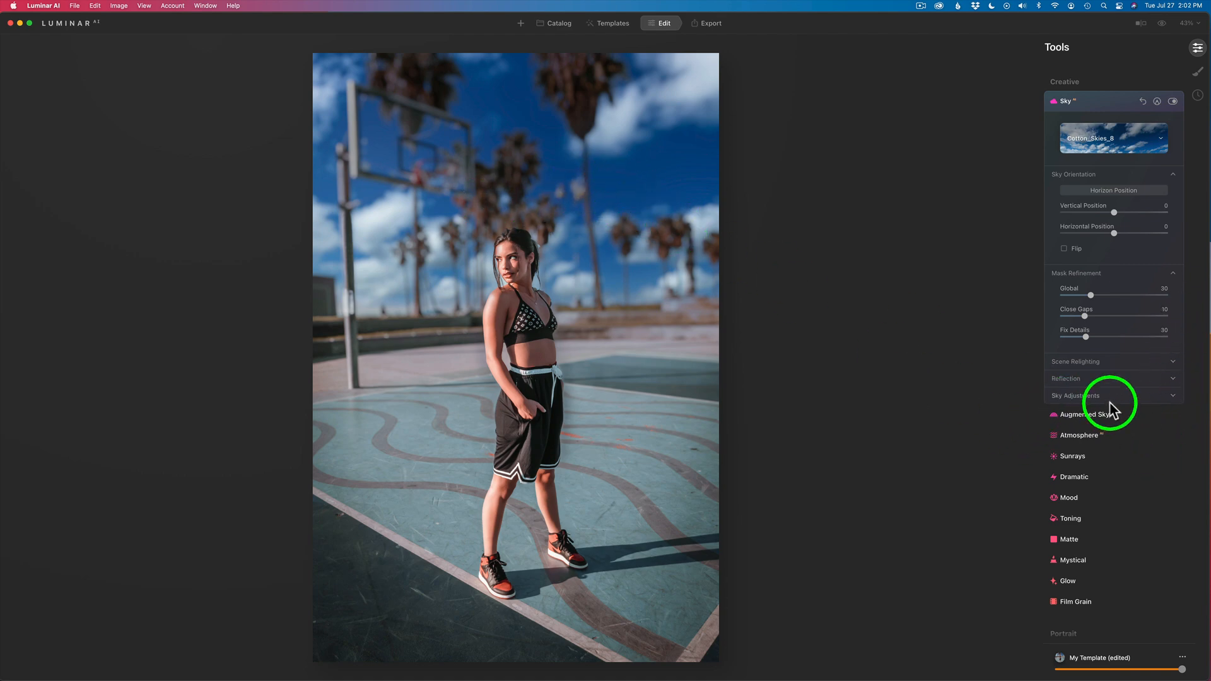
Step: In Portrait Bokeh, set the background Brightness to 50, Highlights Glow to 16 and Warmth to 7
scroll(1117, 571, "down", 1)
scroll(1118, 569, "down", 6)
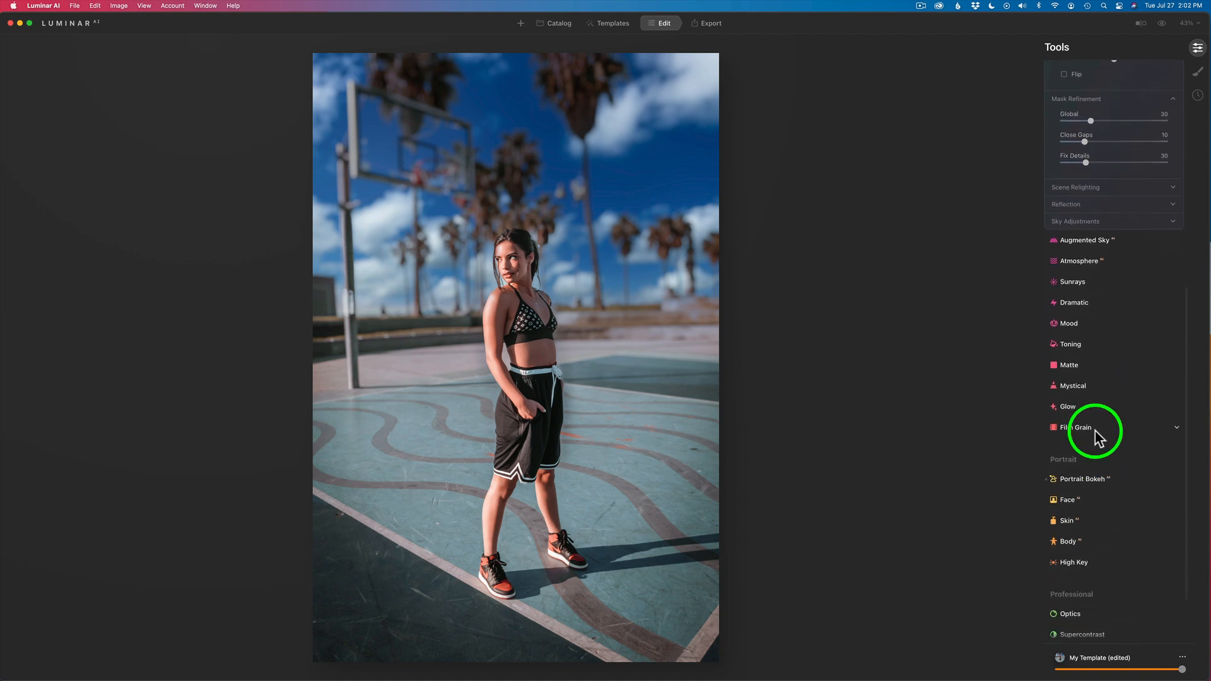
left_click(1093, 467)
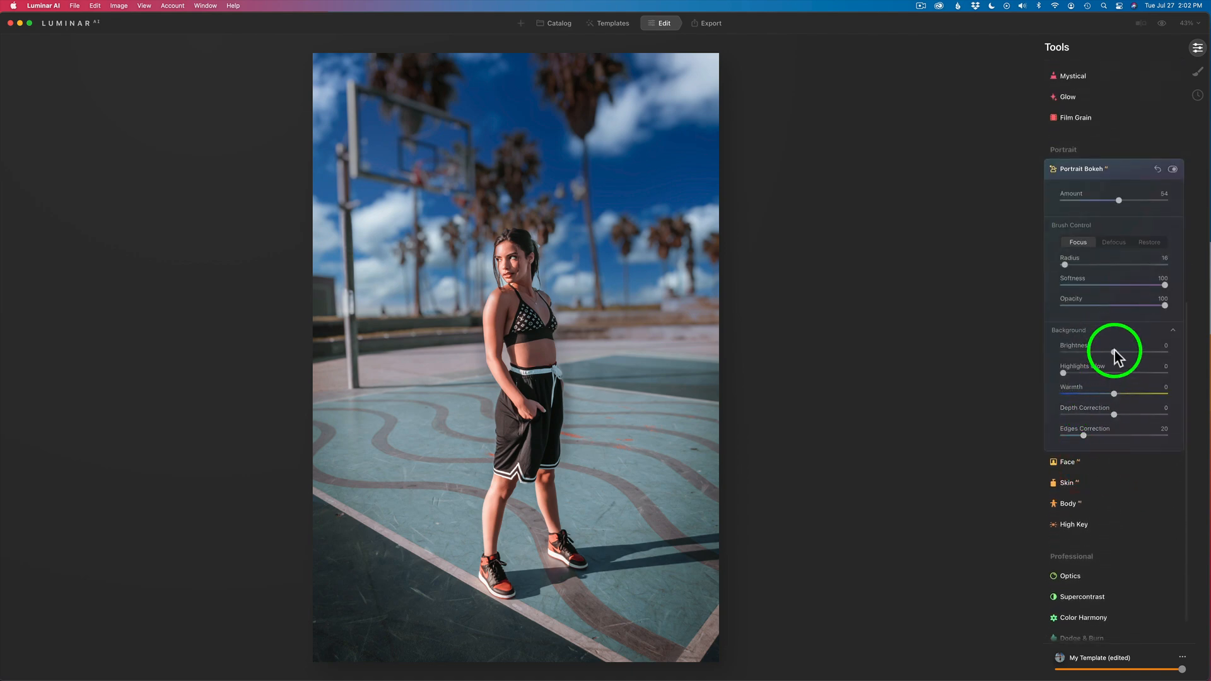
left_click_drag(1113, 350, 1137, 353)
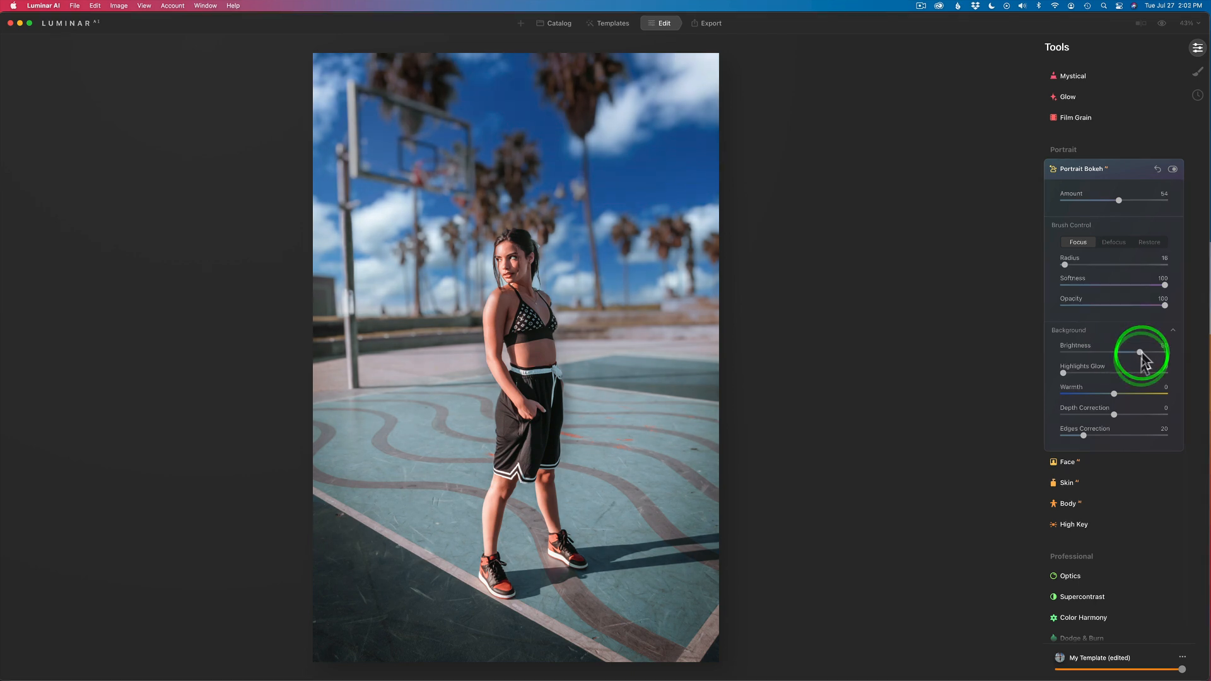
left_click_drag(1137, 354, 1141, 359)
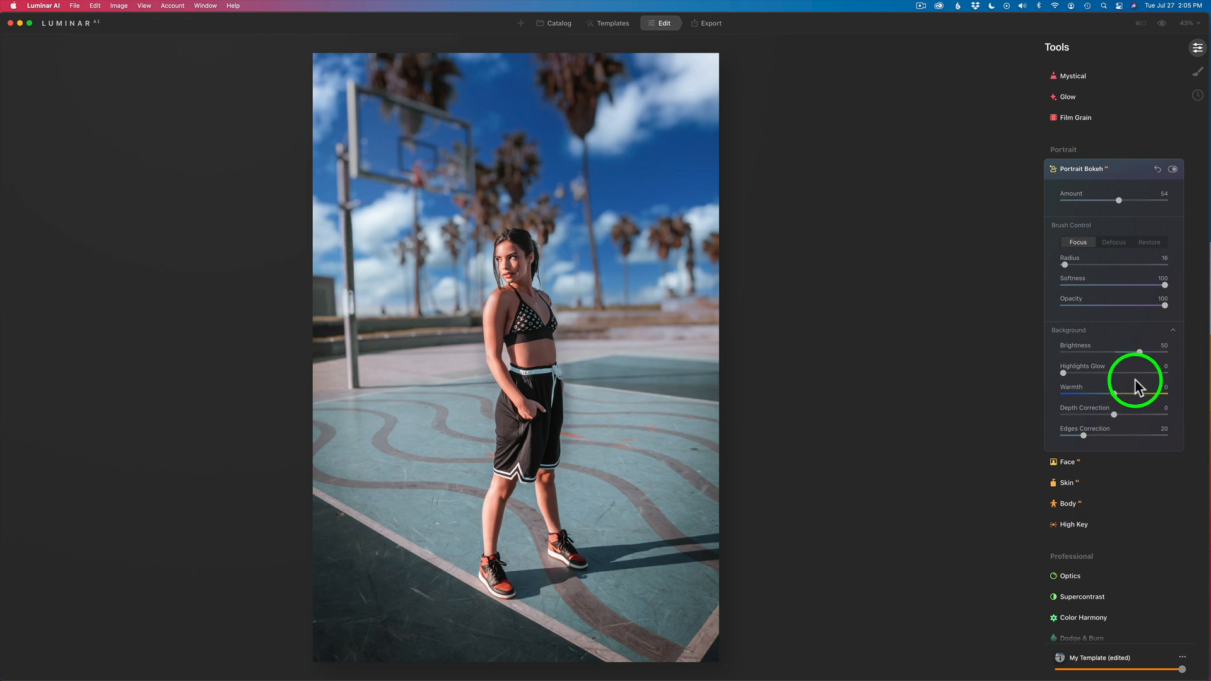
mouse_move(1072, 376)
left_mouse_down()
mouse_move(1119, 371)
mouse_move(1081, 367)
left_mouse_up()
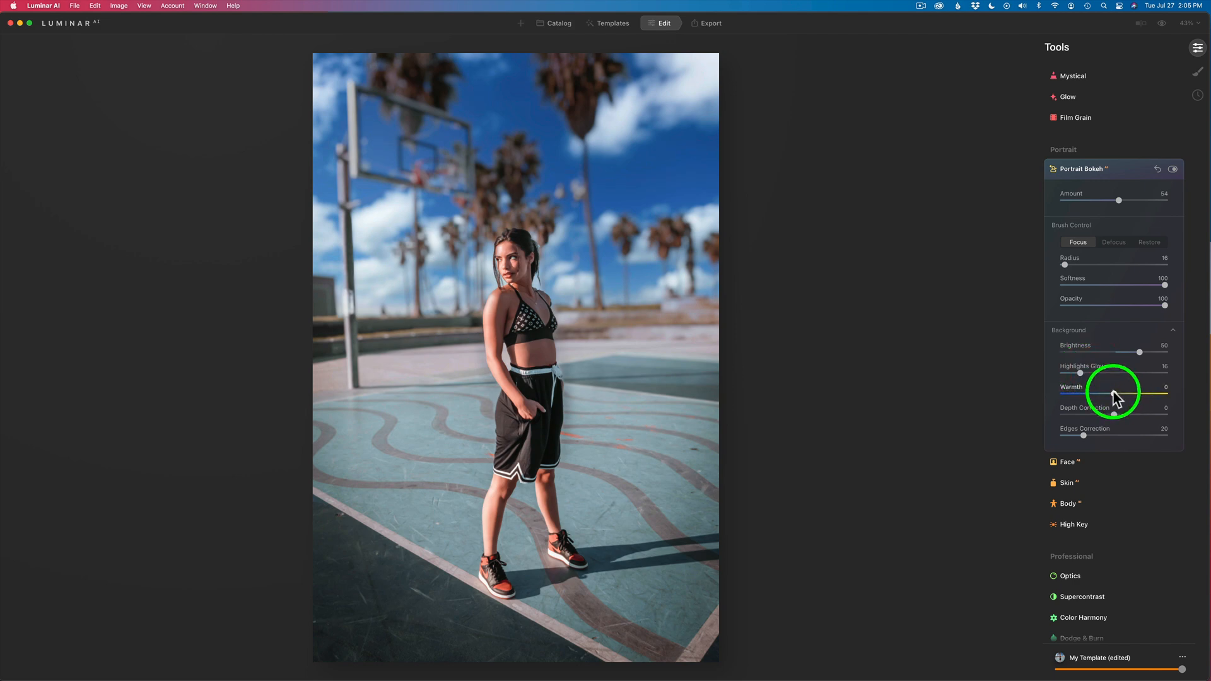
mouse_move(1113, 393)
left_mouse_down()
mouse_move(1154, 393)
mouse_move(1118, 396)
left_mouse_up()
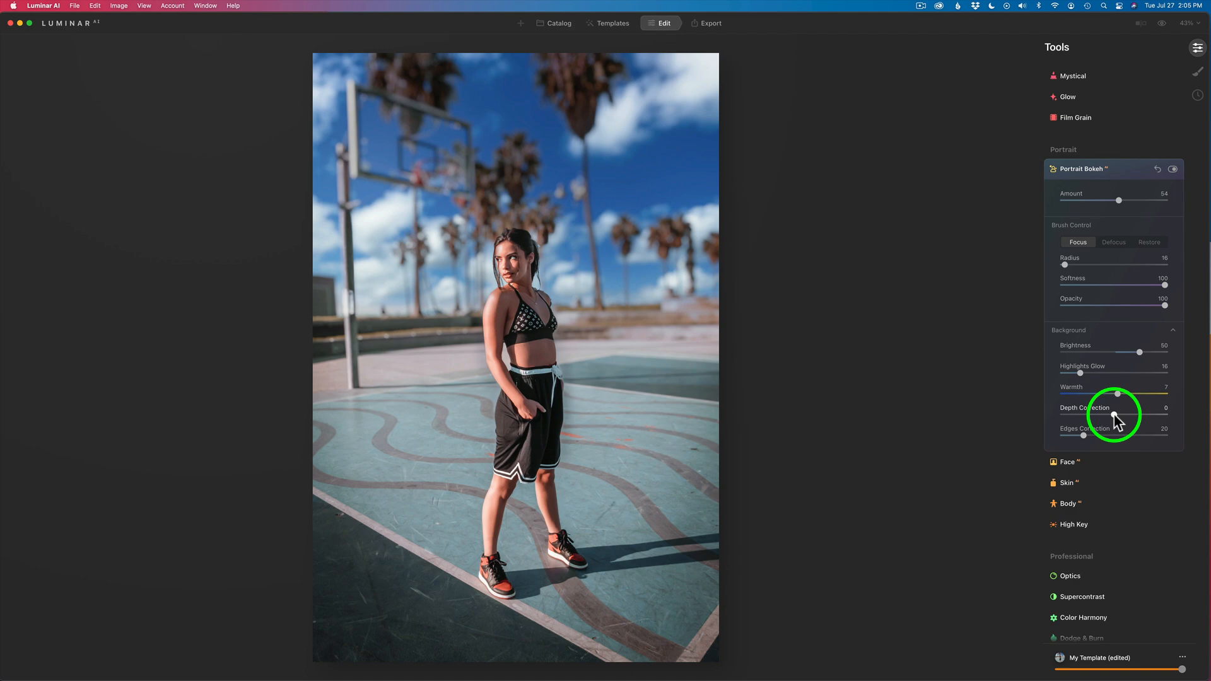
Step: Set the background Depth Correction to -50 and compare the edited portrait with the original
left_click_drag(1114, 415, 1091, 415)
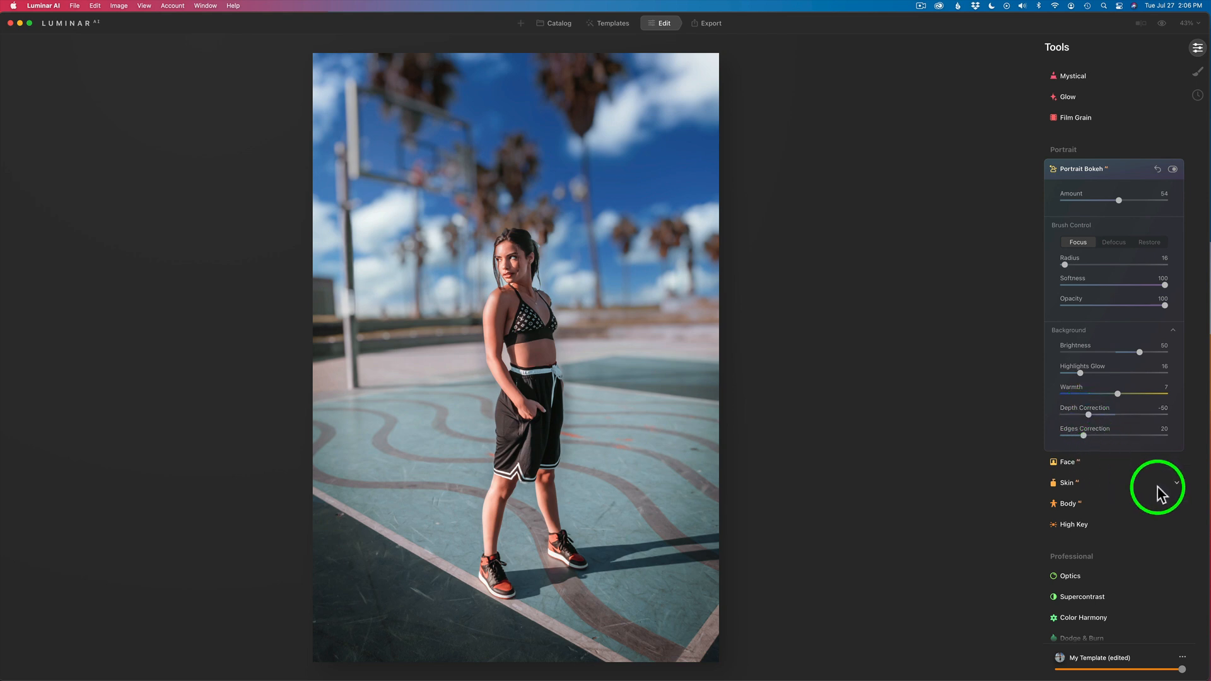
left_click(1161, 24)
left_click(1162, 24)
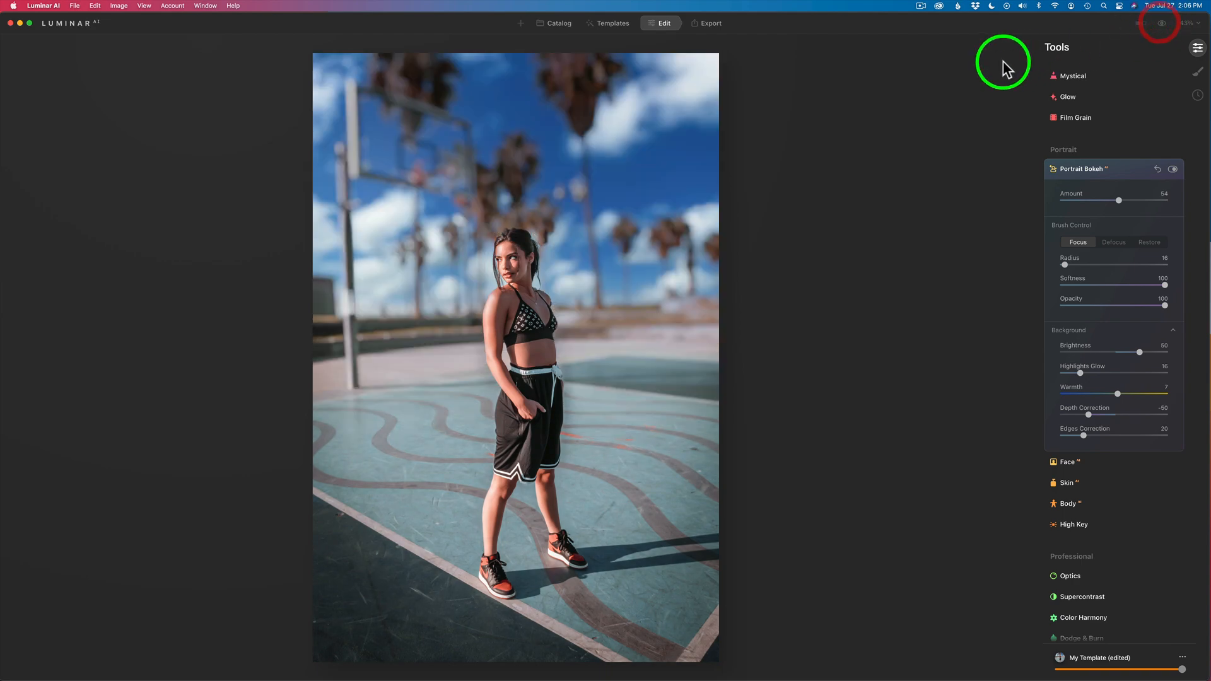